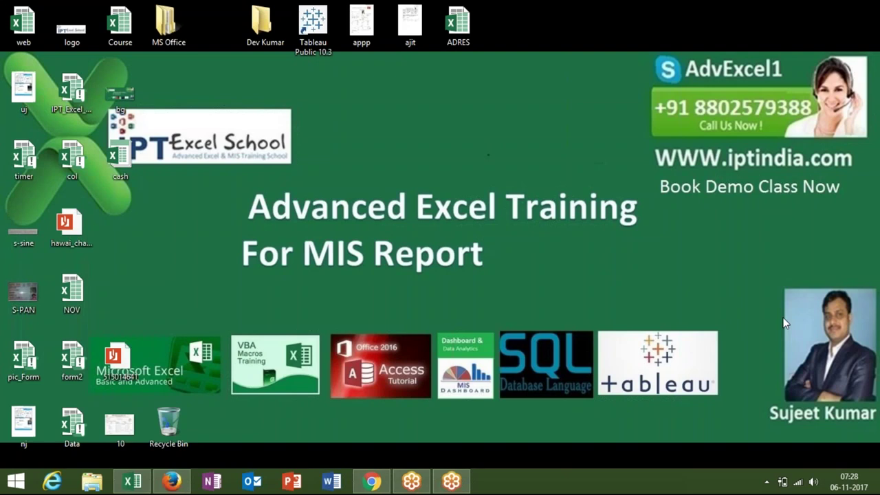
Bring up the Book1 workbook at cell A1 and open the Visual Basic editor.
left_click(142, 483)
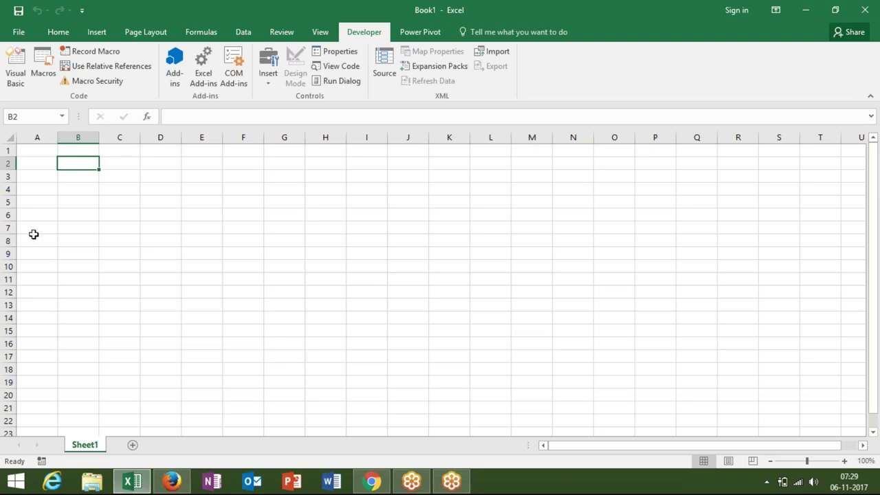
key("ctrl+Home")
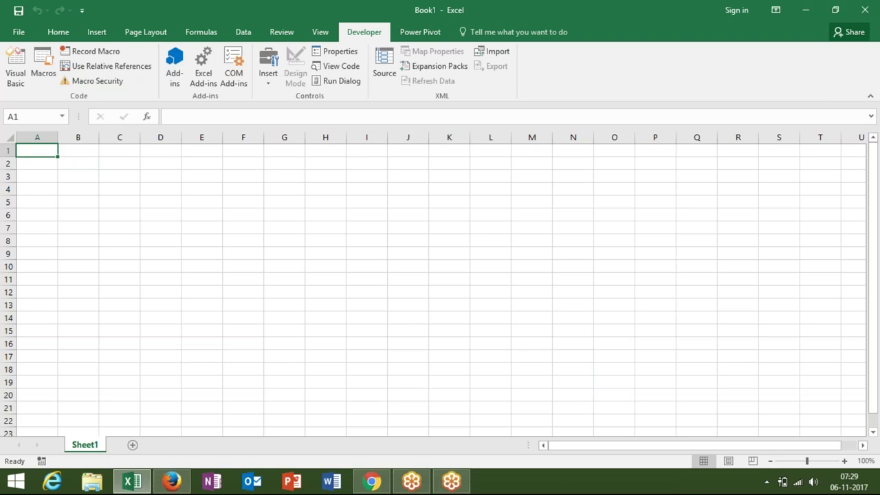
left_click(16, 76)
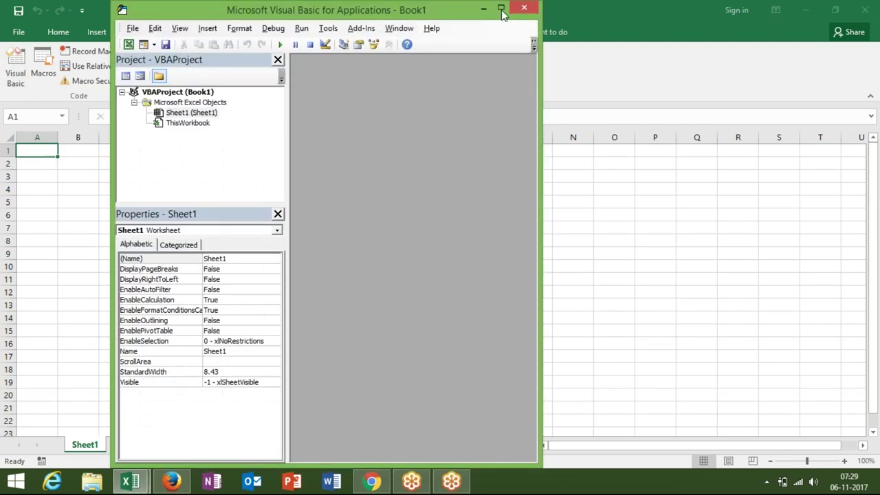
Maximize the VBA editor, insert a new Module1, and switch back to Excel.
left_click(501, 10)
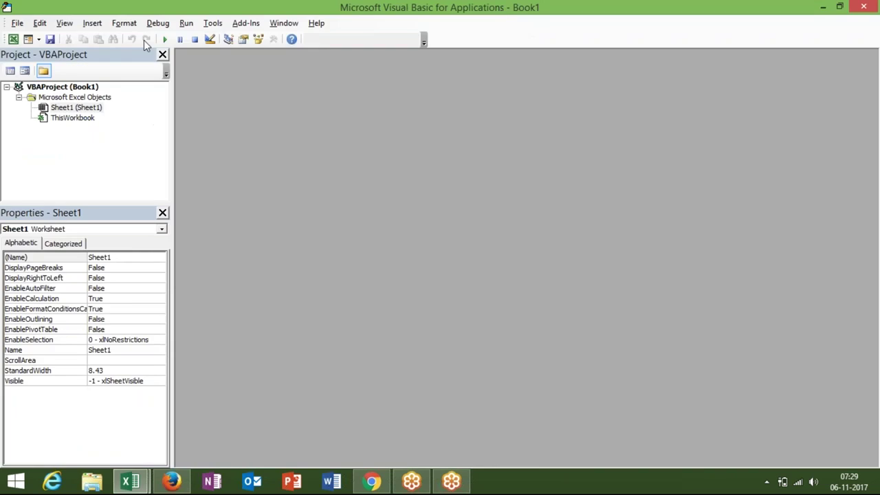
left_click(96, 23)
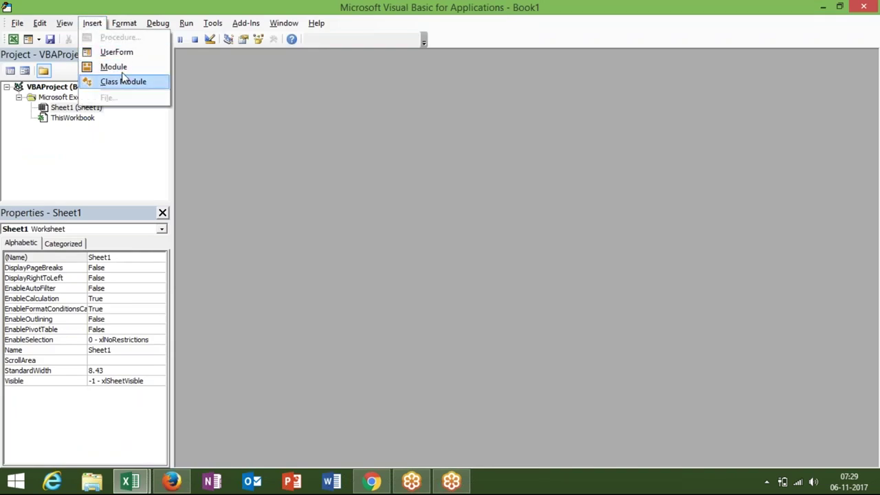
left_click(123, 74)
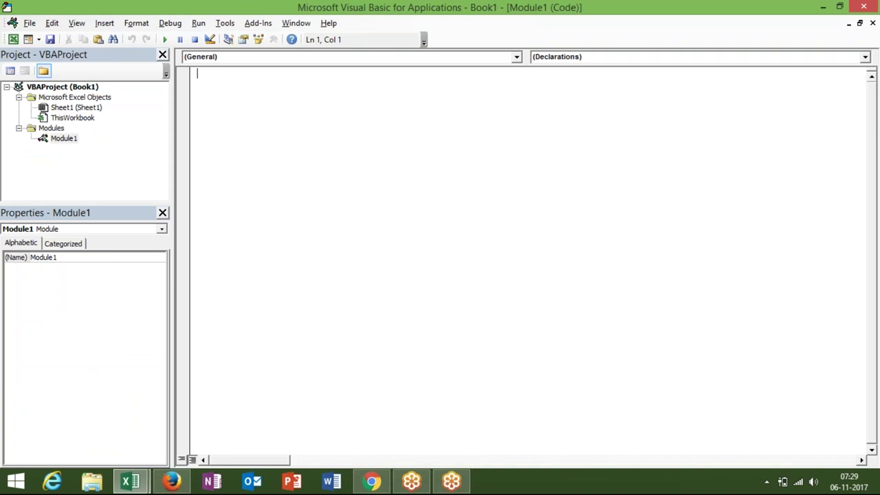
key("alt+F11")
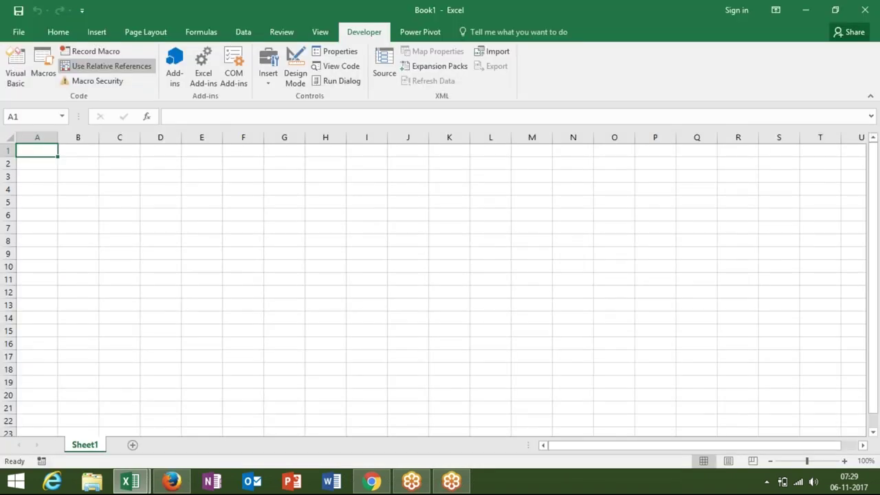
Fill A1, A2:B2, A3:C3, A4:D4 and A5:E5 with asterisks to form a triangle.
type("*")
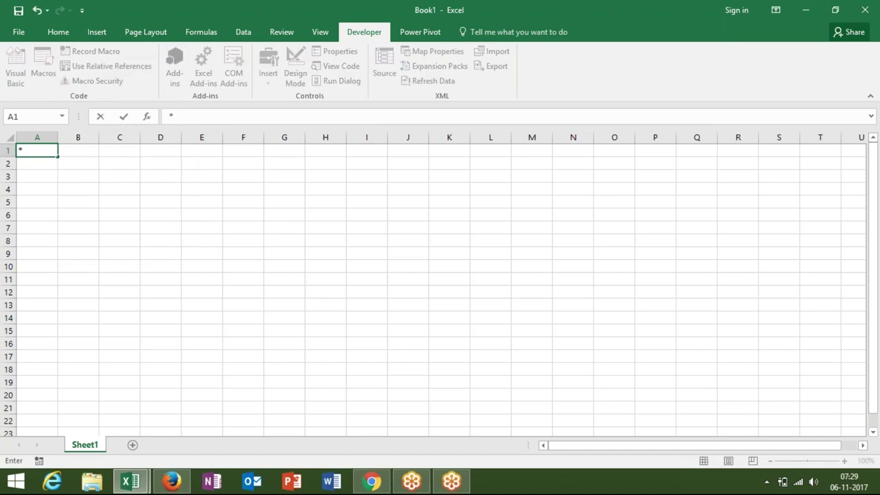
key("Return")
type("*")
key("Tab")
type("*")
key("Return")
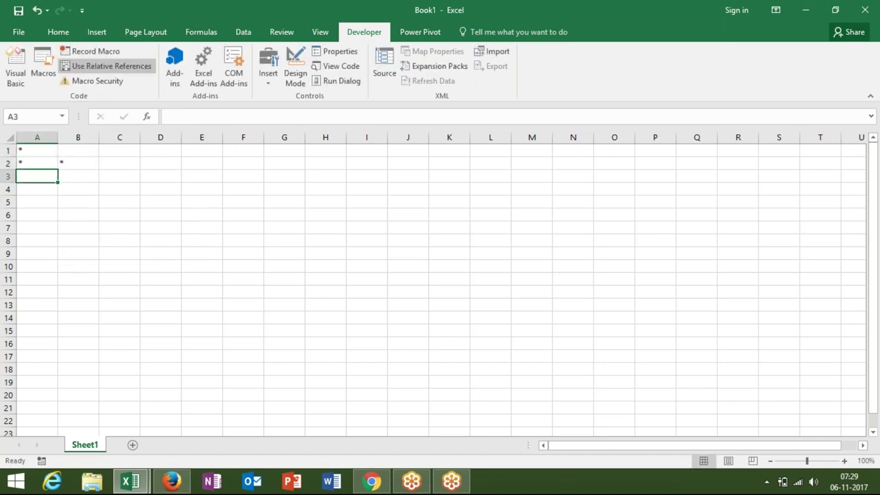
type("*")
key("Tab")
type("*")
key("Tab")
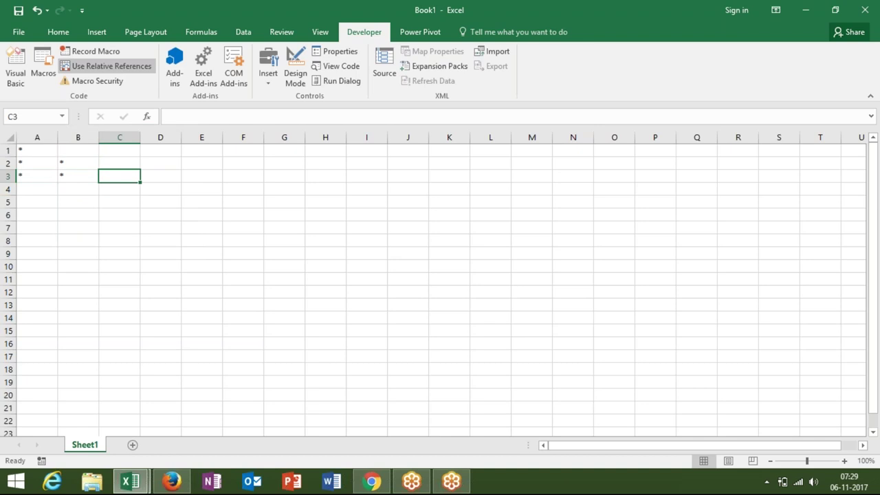
type("*")
key("Return")
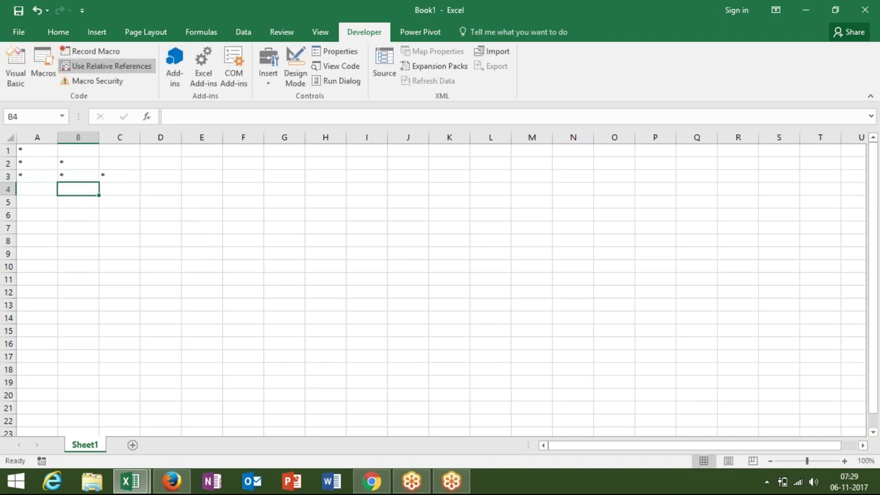
type("*")
key("Tab")
type("*")
key("Tab")
type("*")
key("Tab")
type("*")
left_click(78, 201)
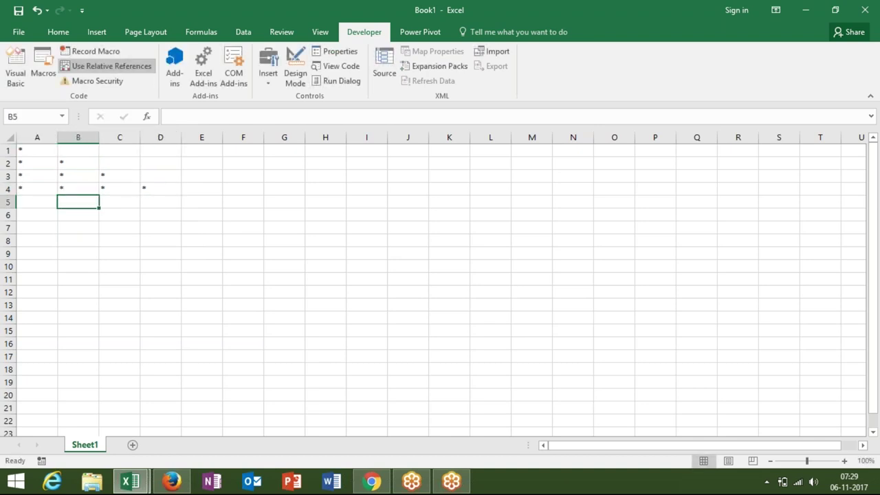
type("*")
key("Tab")
type("*")
key("Tab")
type("*")
key("Tab")
type("*")
key("Tab")
type("*")
key("Return")
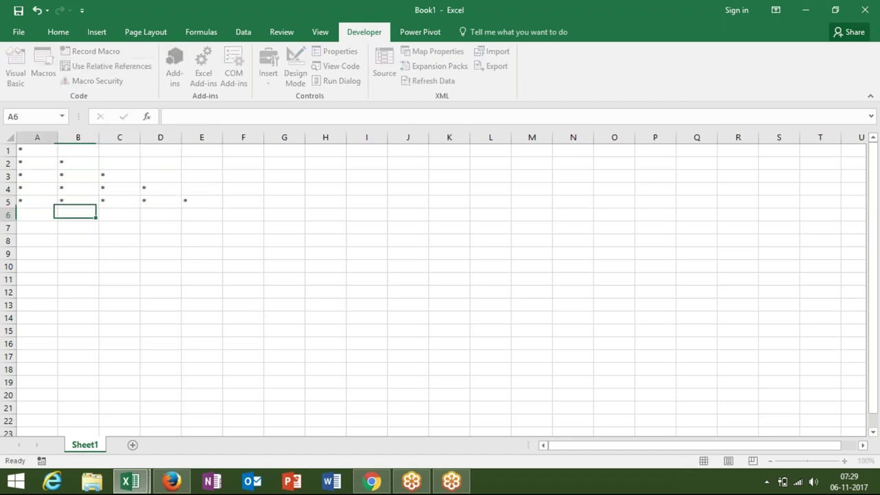
Autofit columns A through E to the asterisks, then select the column A cells.
left_click_drag(39, 136, 186, 149)
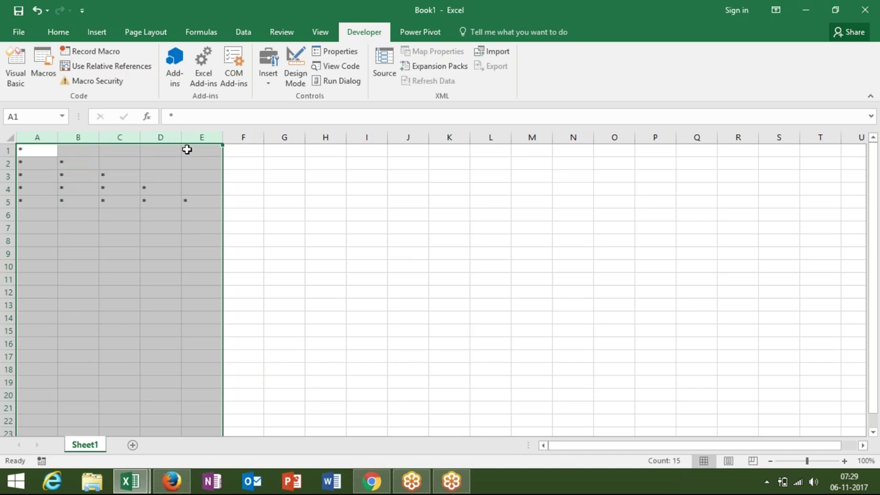
double_click(222, 137)
left_click(123, 201)
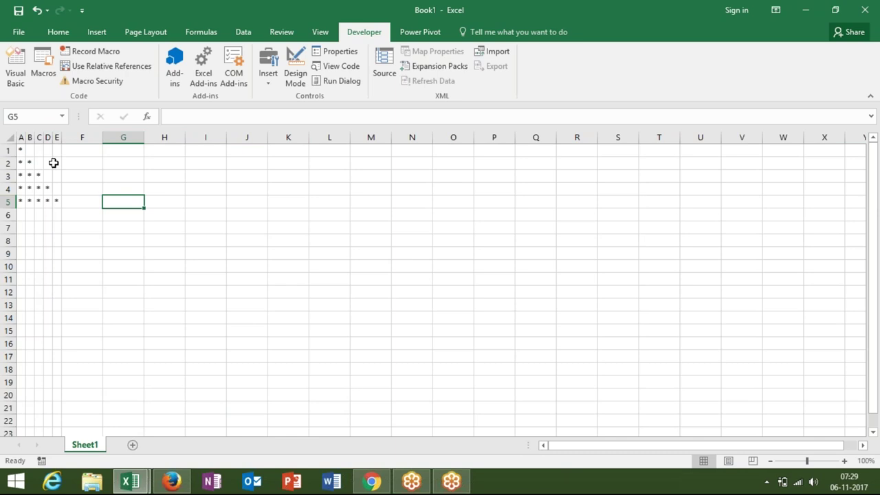
left_click_drag(21, 150, 16, 199)
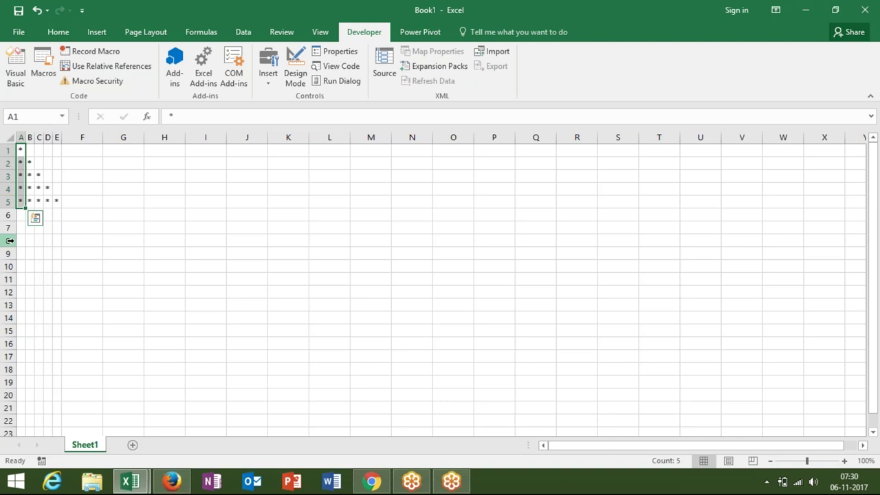
key("alt+F11")
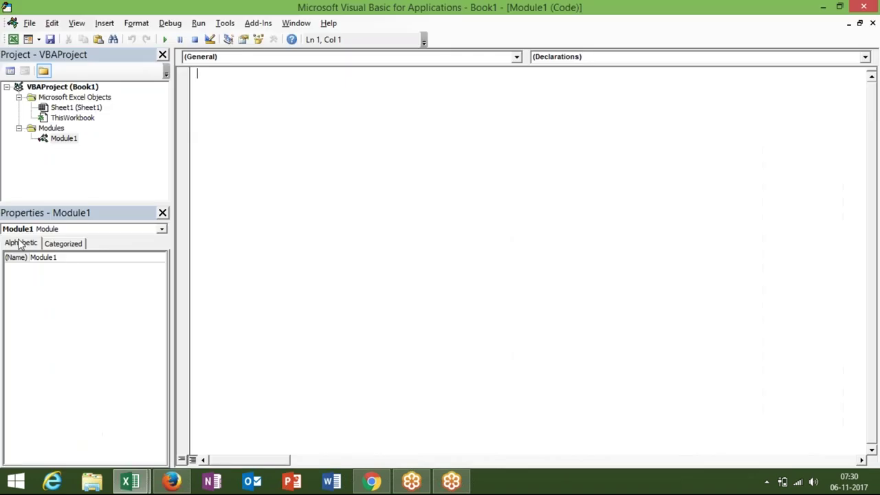
Create the Sub Loop1() procedure header in Module1.
type("sub rr()")
key("Return")
key("Return")
key("Return")
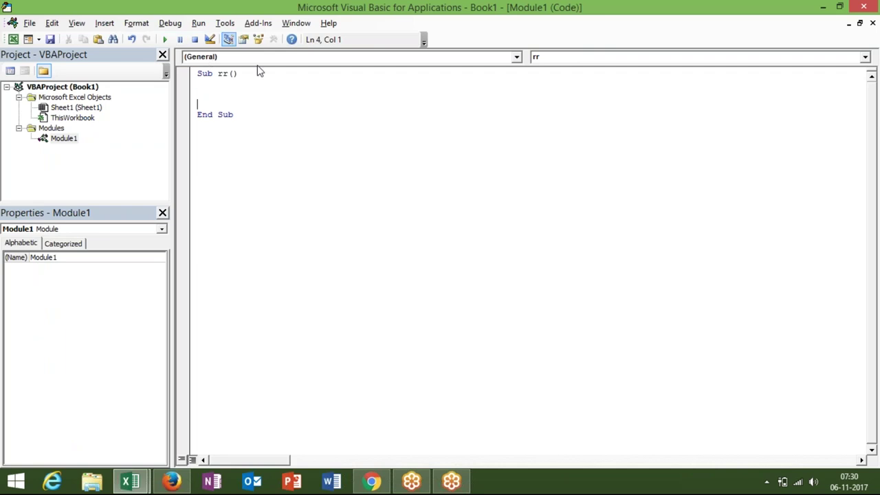
double_click(226, 74)
left_click(228, 74)
key("BackSpace")
key("BackSpace")
type("Loop")
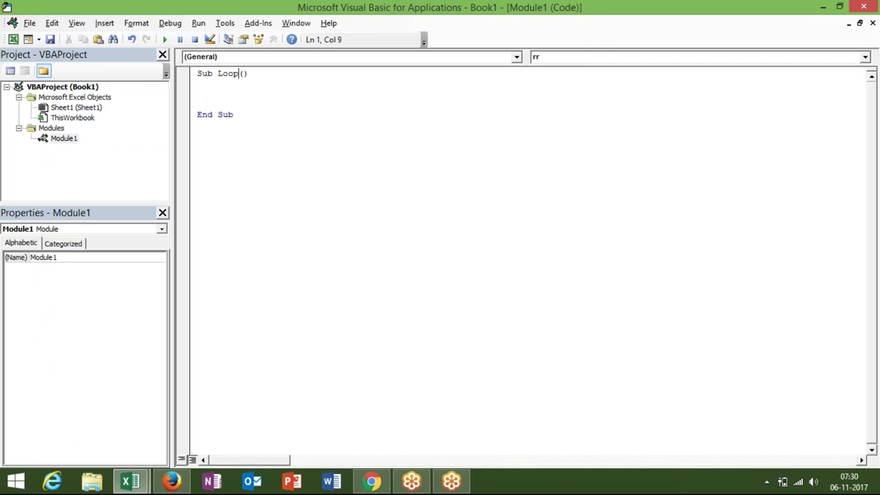
key("Return")
key("Return")
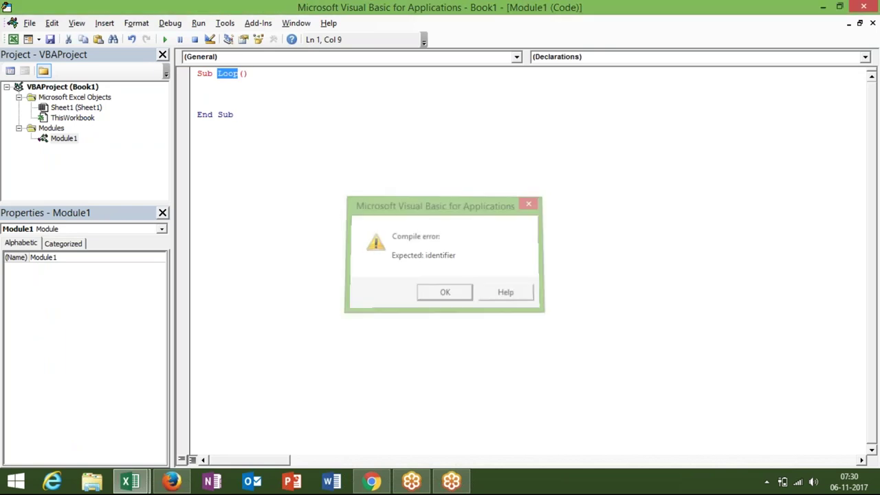
left_click(243, 76)
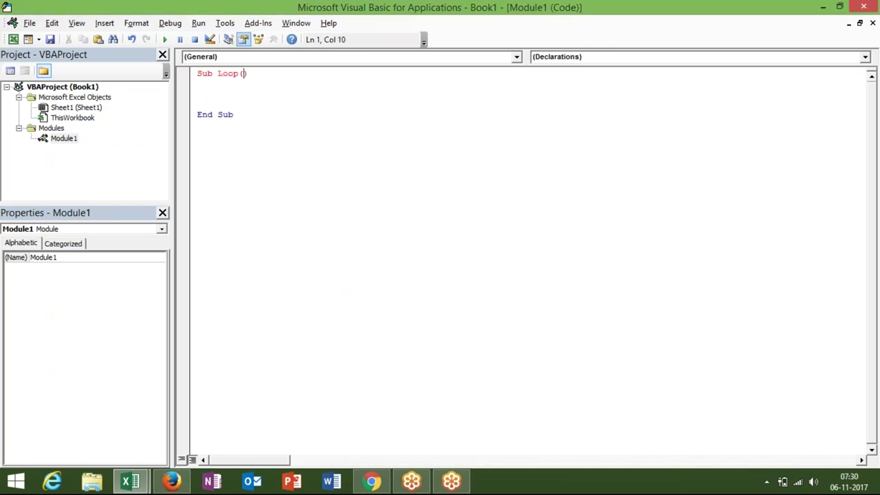
type("1")
key("Return")
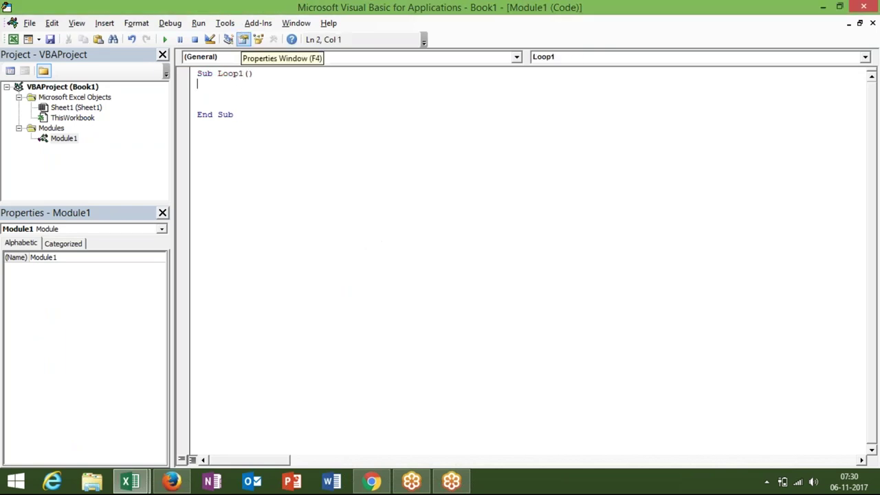
key("Return")
Add an empty For r = 1 To 5 … Next r loop inside Loop1.
type("for i")
key("BackSpace")
key("BackSpace")
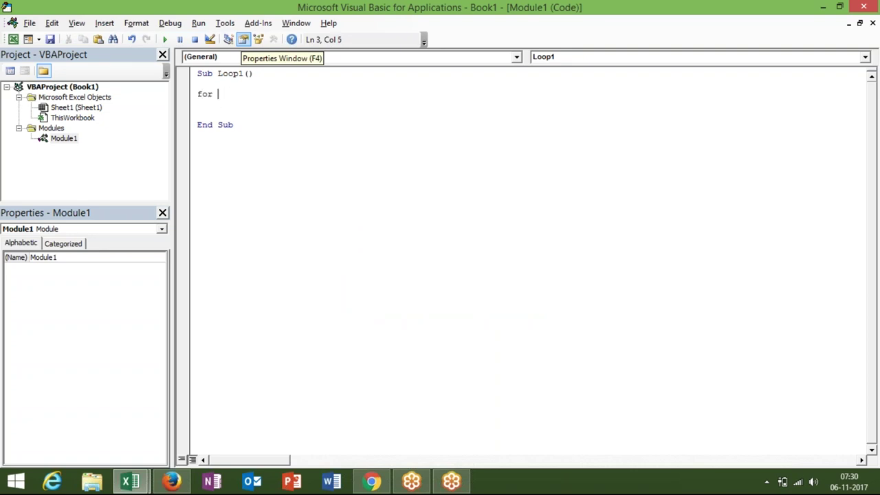
type("r")
type("= 1 to ")
type("5")
key("Return")
key("Return")
key("Return")
type("next")
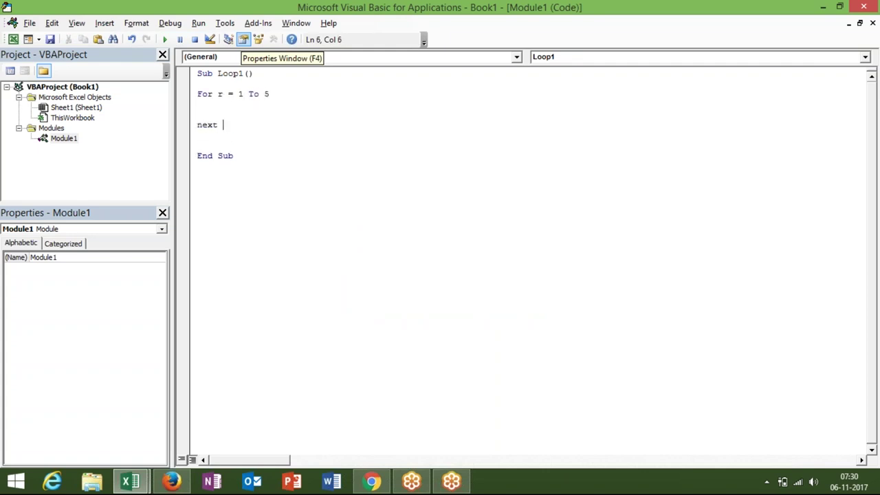
type("r")
key("Return")
key("Up")
key("Up")
key("Up")
key("Return")
key("alt+Tab")
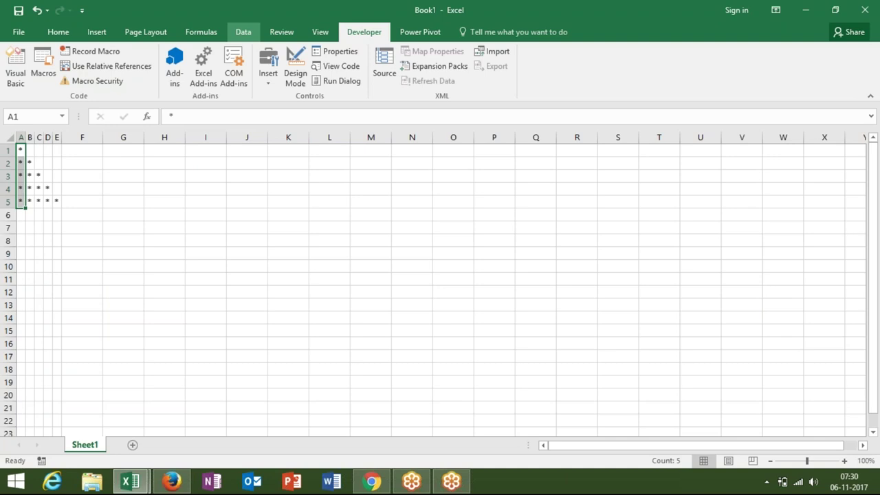
Inspect the triangle by selecting cells A1 through A5 in turn, then A2 and A3.
left_click(21, 150)
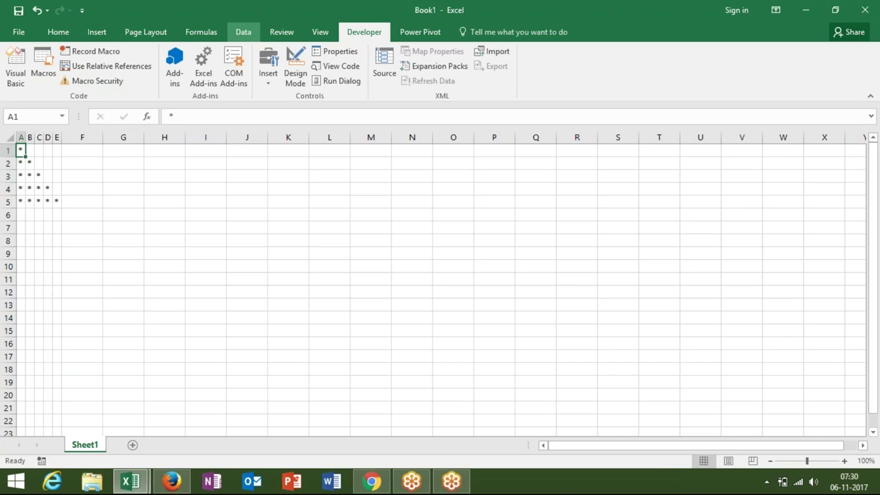
left_click(21, 163)
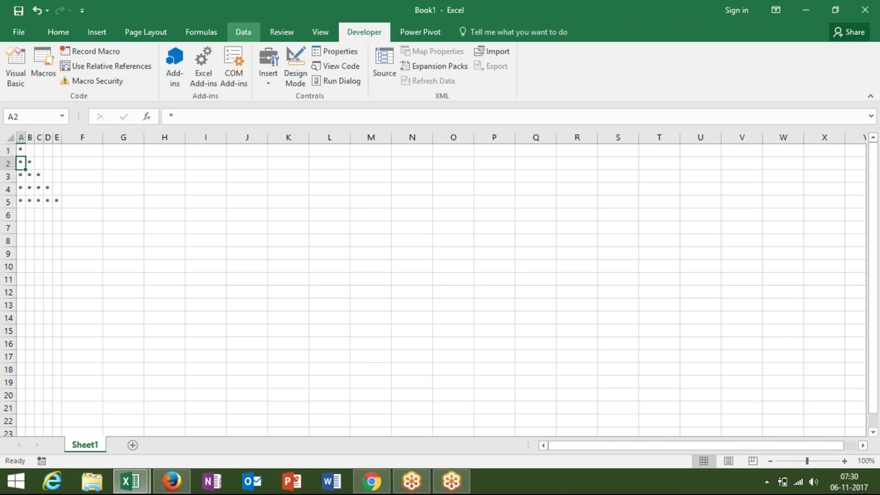
left_click(21, 175)
left_click(20, 188)
left_click(20, 201)
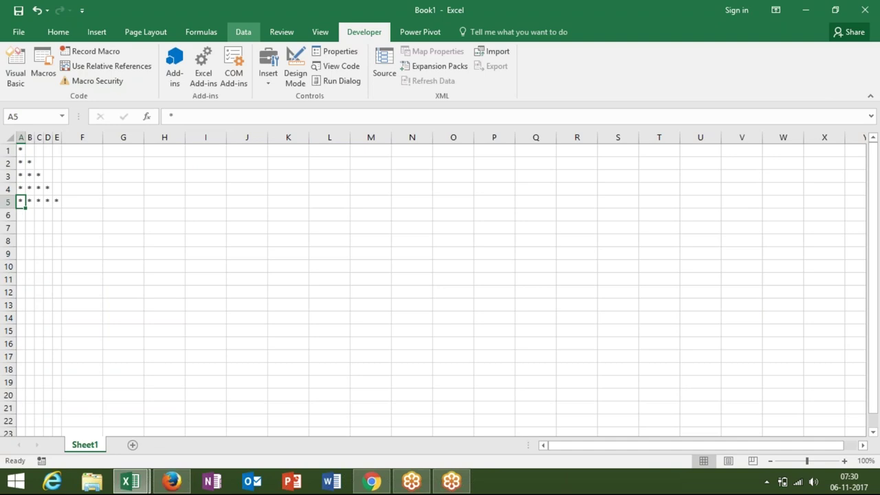
key("Up")
key("Up")
key("Up")
key("Up")
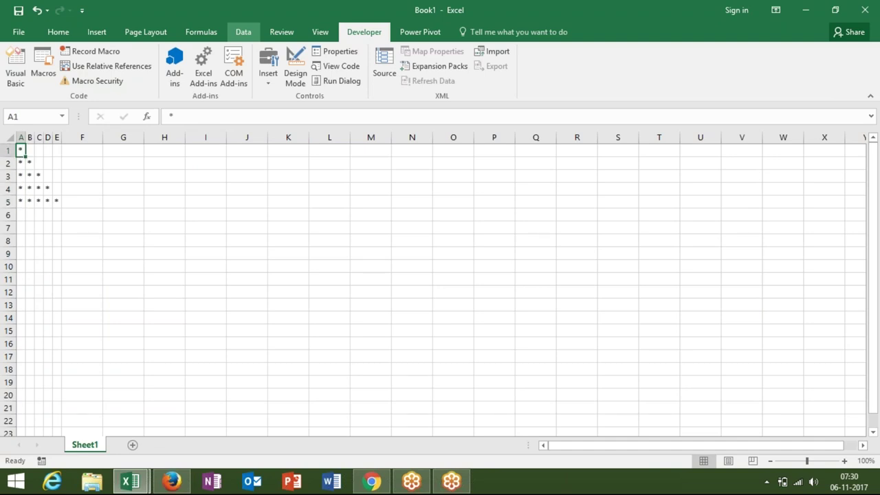
left_click(21, 163)
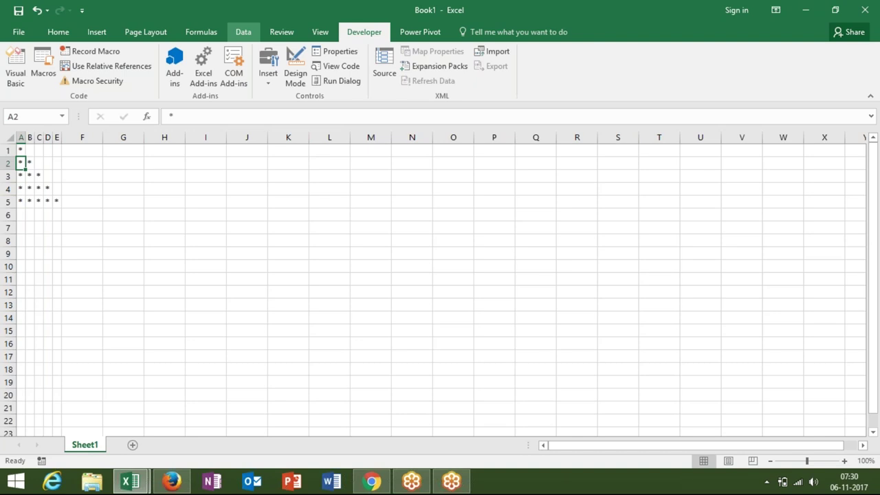
left_click(21, 176)
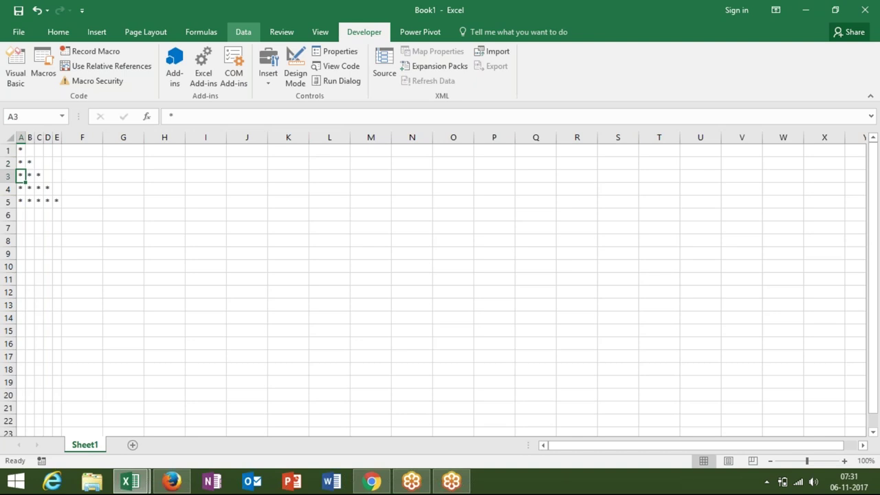
key("alt+F11")
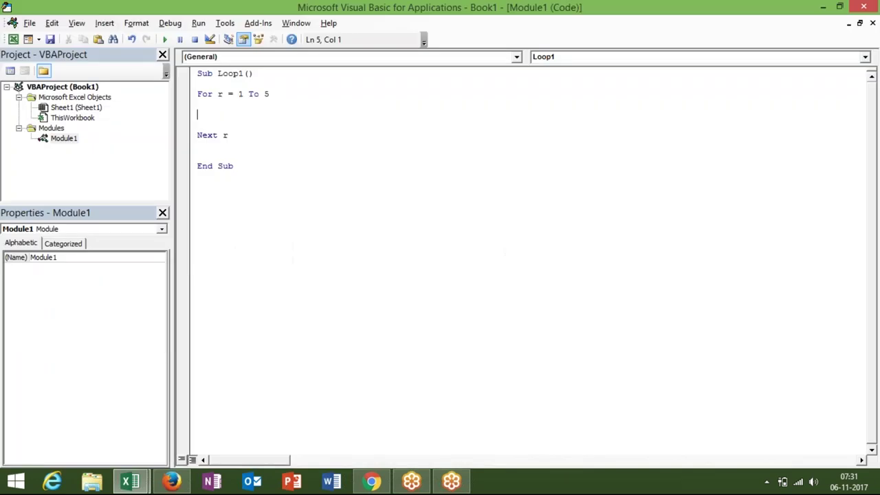
Add an inner For c = 1 To r … Next c loop inside the r loop.
type("for c= ")
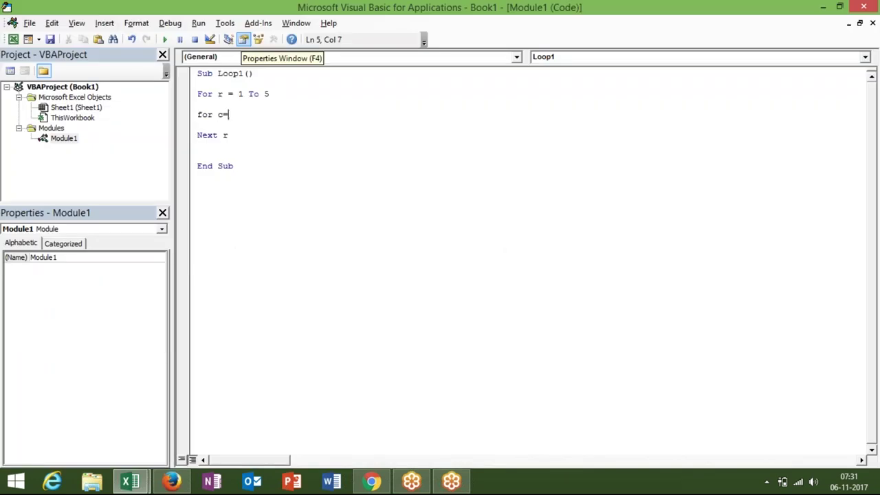
type("1 to r")
key("Return")
key("Return")
type("next")
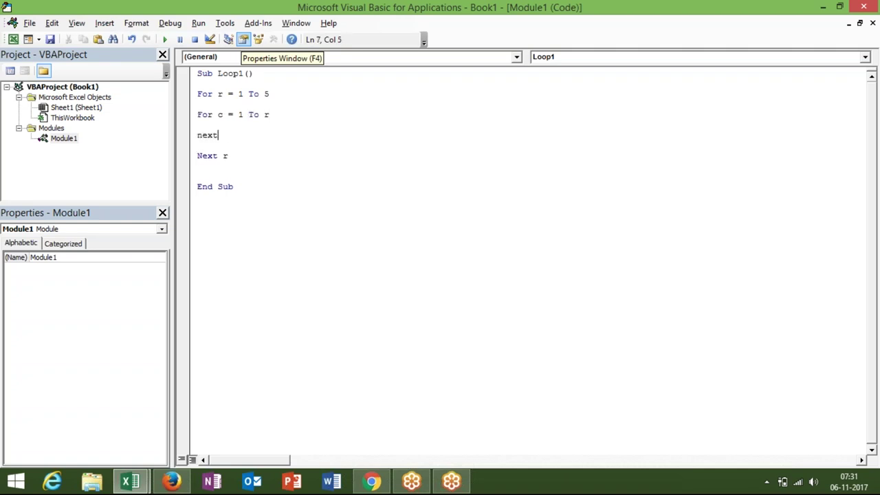
type("c")
key("Up")
Write Cells(r, c).Value = "*" in the inner loop, then select A1:F5 in Excel.
type("range")
key("BackSpace")
key("BackSpace")
key("BackSpace")
key("BackSpace")
key("BackSpace")
type("cells(")
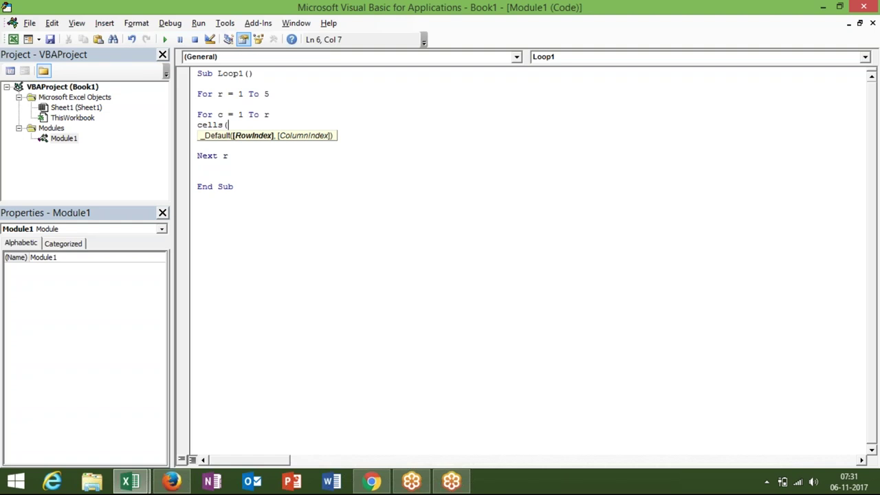
type("r")
type(",c)")
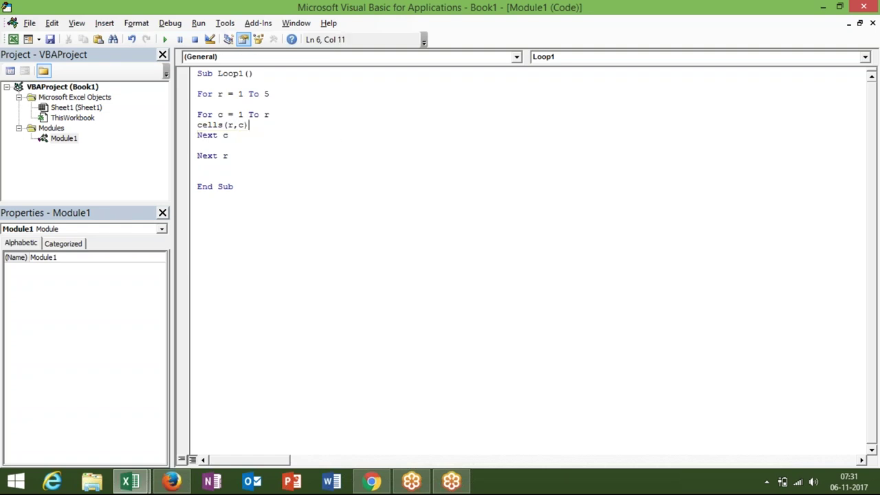
type(".value=\"*\"")
left_click(275, 132)
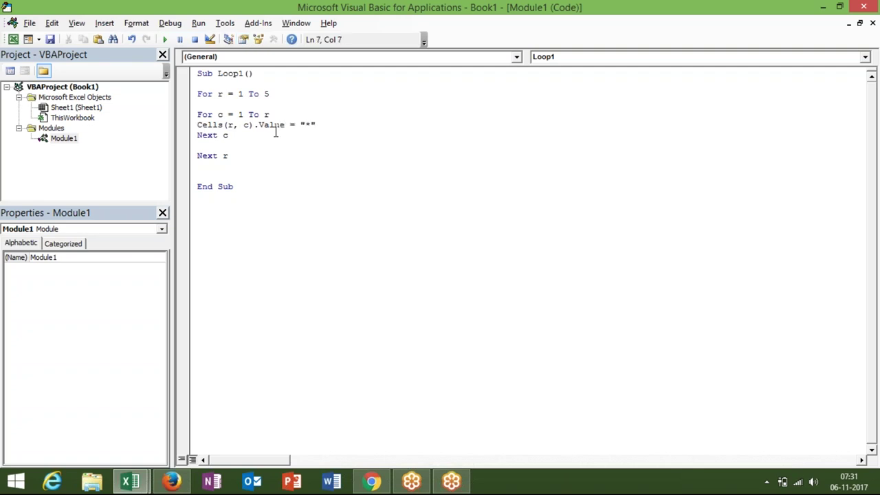
key("F5")
key("alt+F11")
left_click_drag(21, 149, 63, 203)
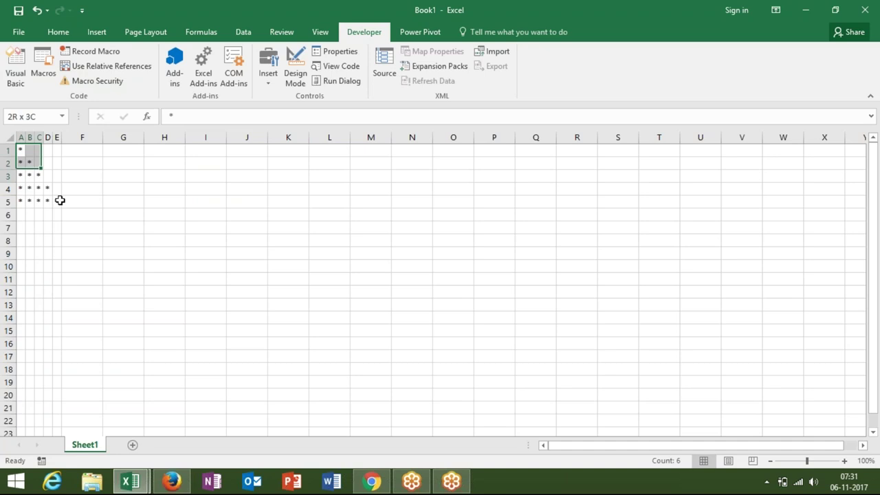
Clear the asterisks from A1:F5 and run Loop1 to regenerate the triangle.
key("Delete")
left_click(45, 188)
key("alt+F11")
left_click(212, 125)
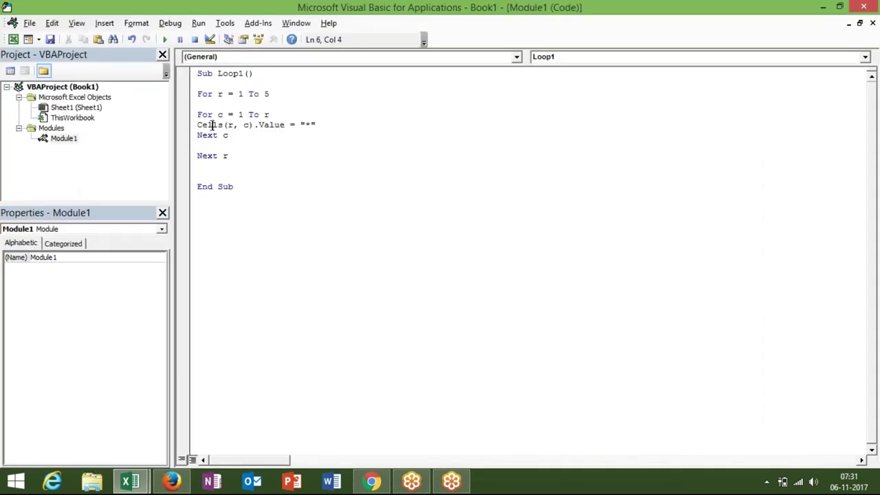
left_click(167, 39)
key("alt+F11")
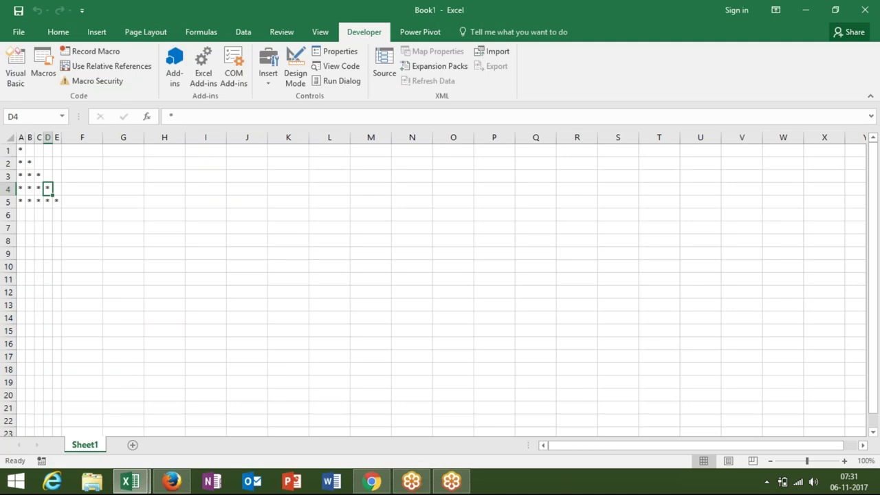
Copy the triangle in A1:E5 and paste it at I3.
left_click_drag(21, 149, 57, 200)
key("ctrl+c")
left_click(209, 174)
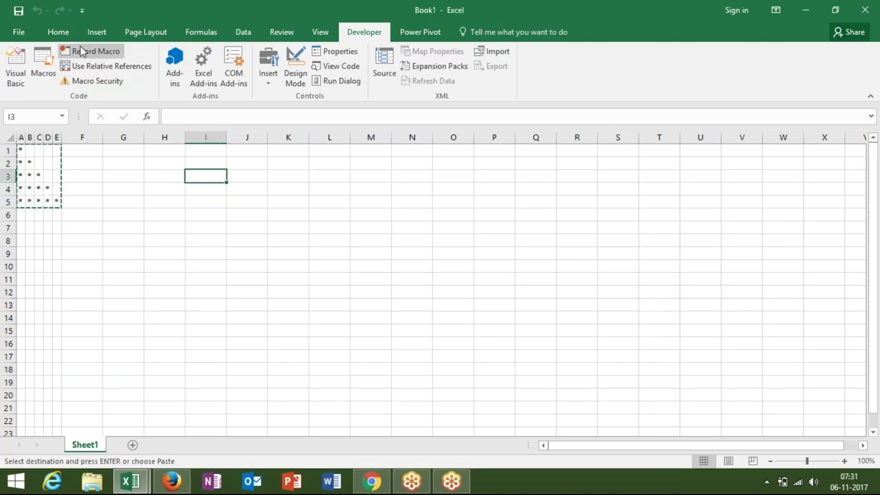
left_click(61, 32)
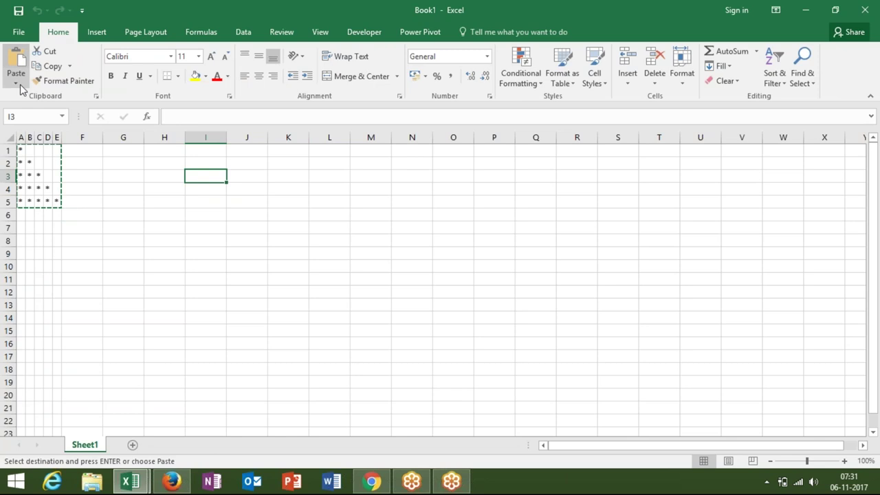
left_click(16, 83)
left_click(16, 166)
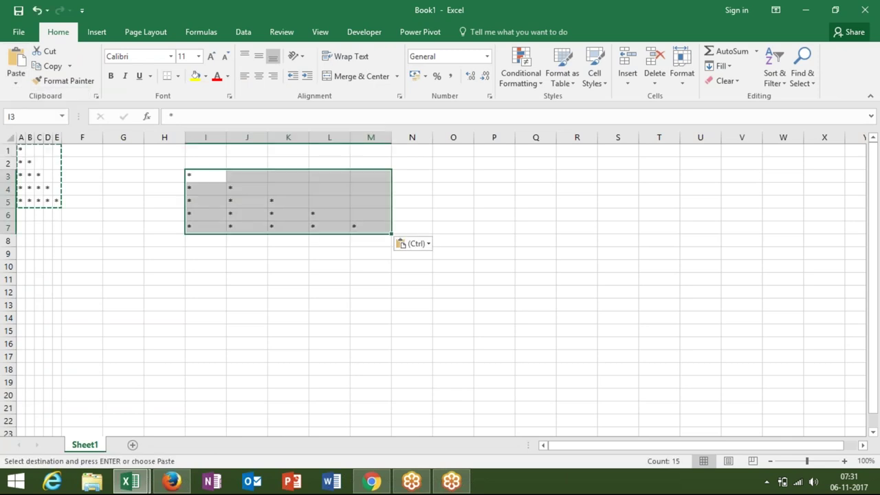
Replace the pasted copy with a picture of the triangle and move it to column J.
key("ctrl+z")
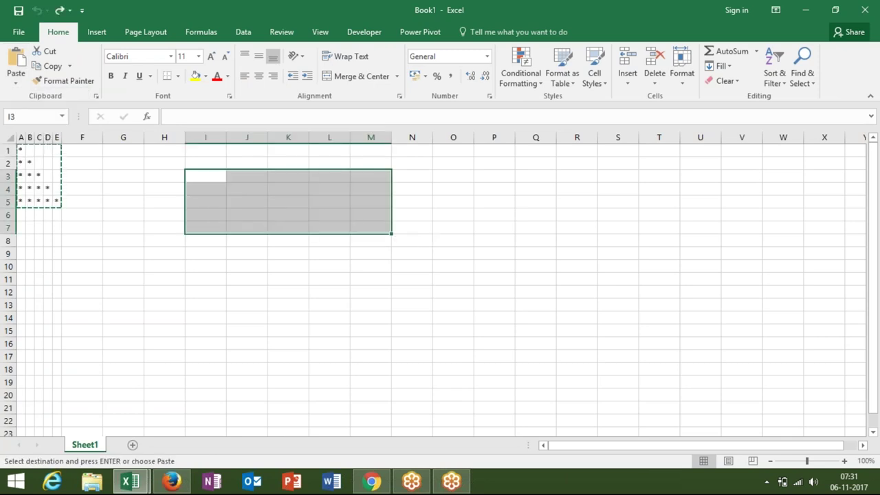
left_click(16, 82)
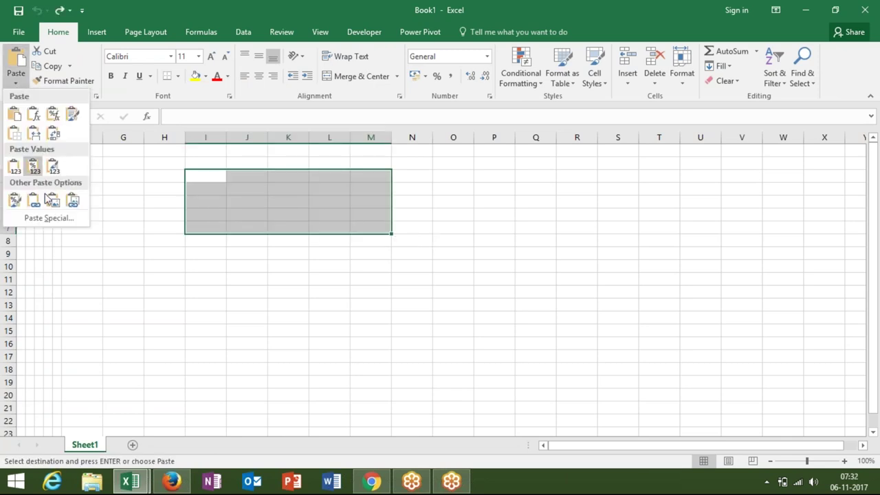
left_click(53, 200)
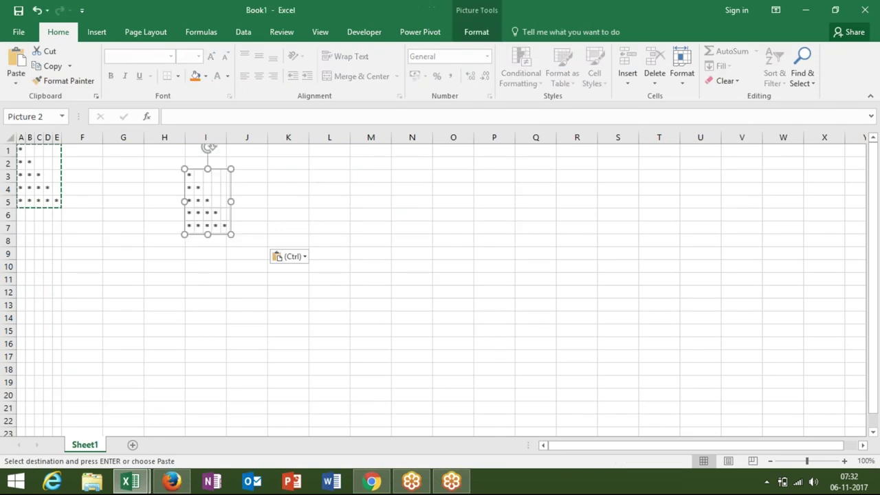
left_click_drag(220, 213, 258, 226)
left_click(76, 199)
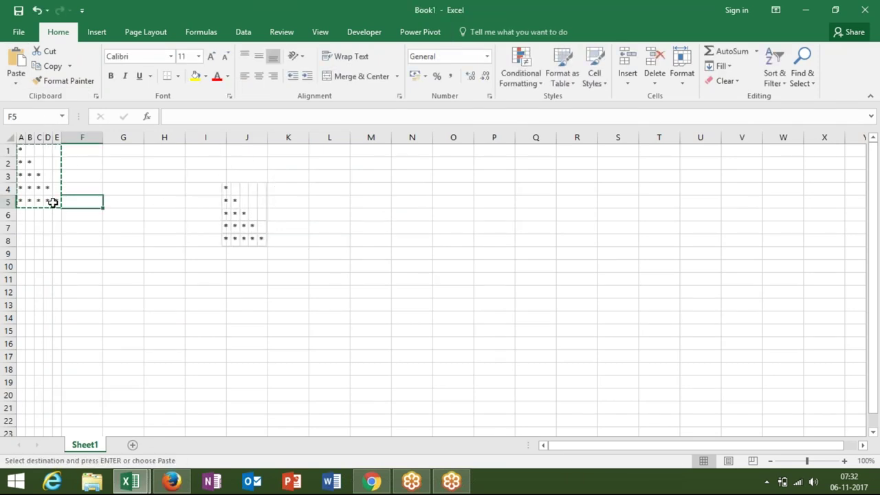
Clear the original asterisk triangle in A1:E5.
left_click_drag(53, 202, 19, 149)
key("Delete")
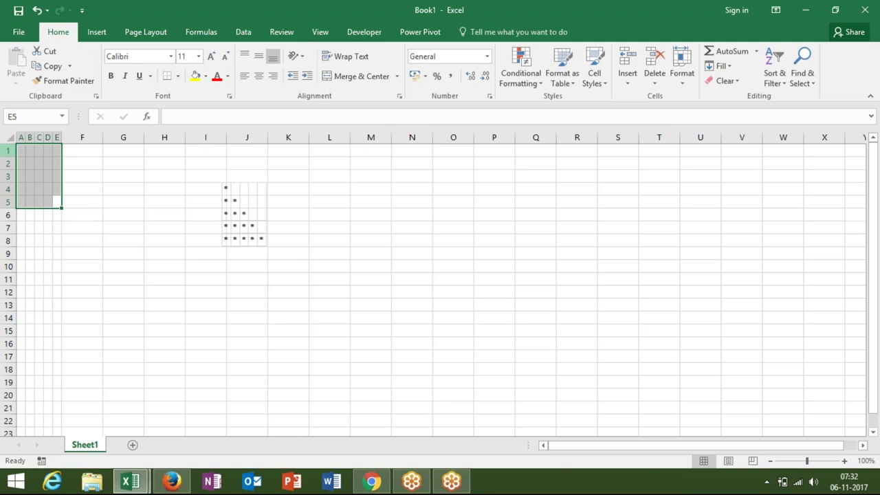
key("alt+F11")
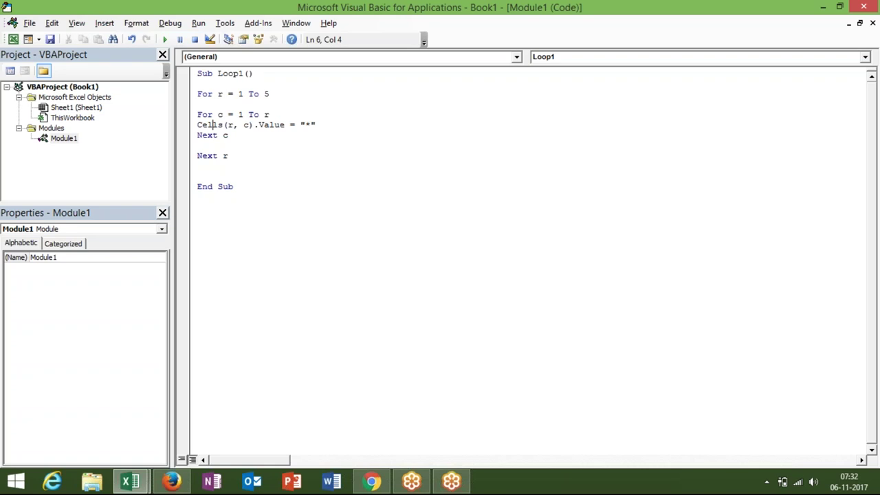
Move the triangle picture up to J2 and flip it wider.
left_click(255, 154)
key("alt+F11")
left_click(229, 216)
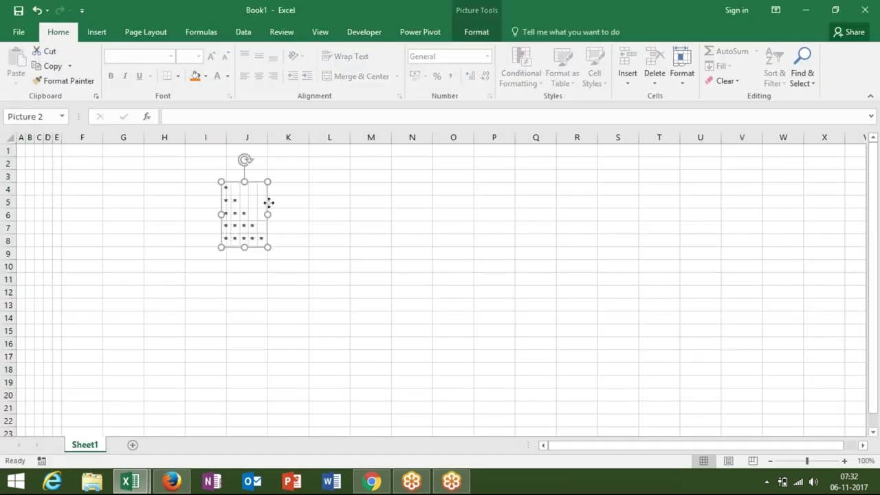
left_click_drag(269, 202, 303, 181)
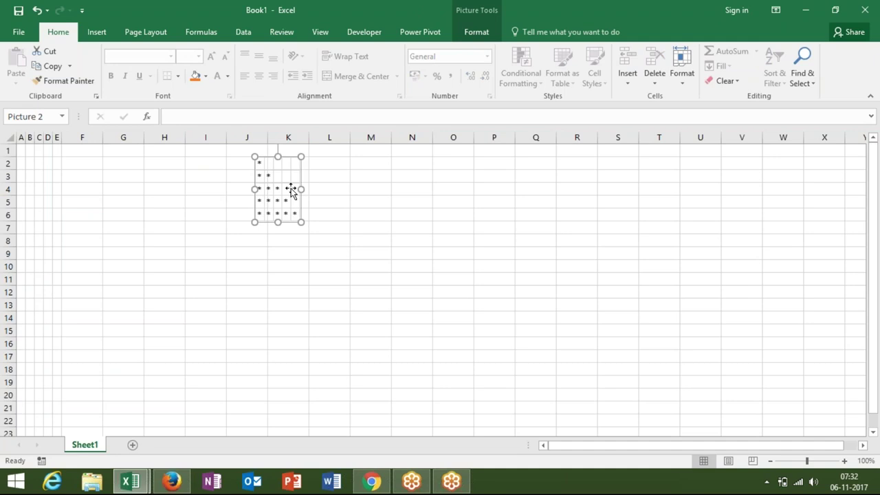
left_click_drag(302, 190, 218, 189)
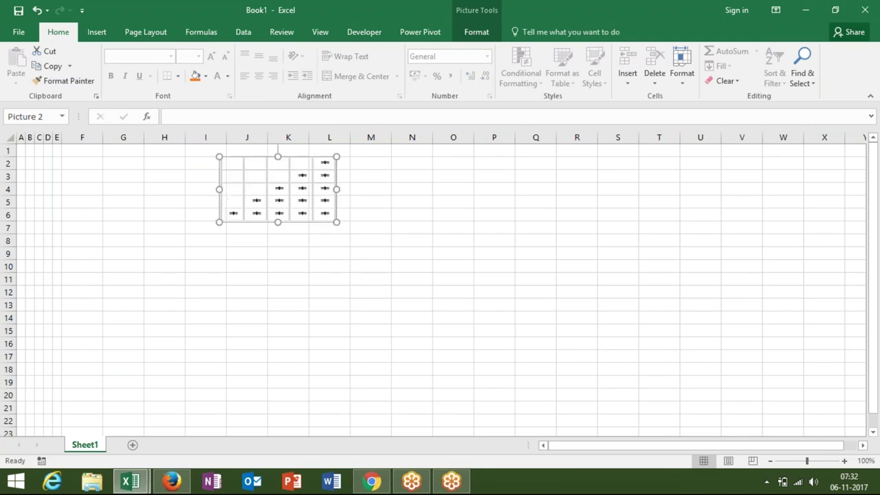
Stretch, move and trim the picture, then undo the last three resizes.
left_click_drag(274, 221, 281, 283)
left_click_drag(293, 242, 350, 253)
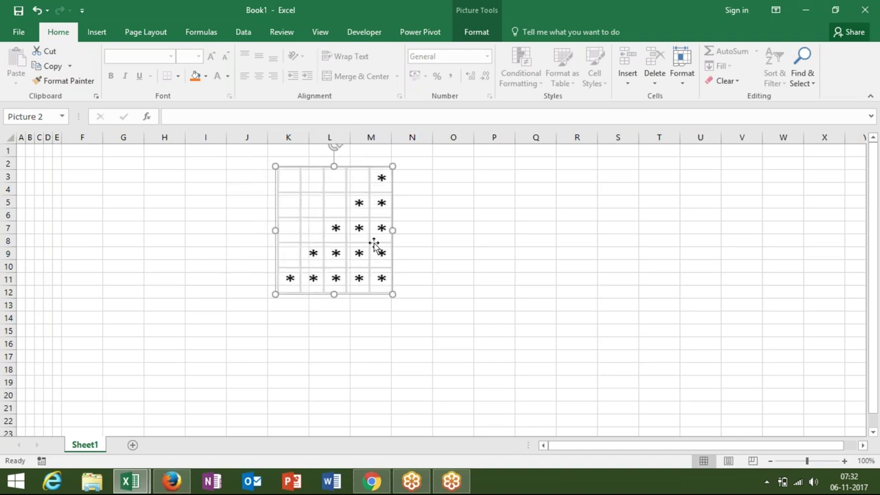
left_click_drag(352, 235, 341, 231)
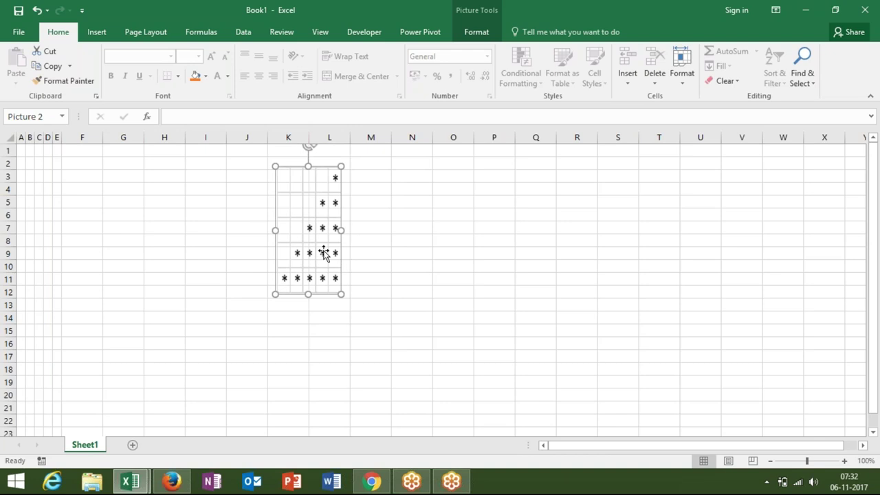
left_click_drag(307, 293, 308, 271)
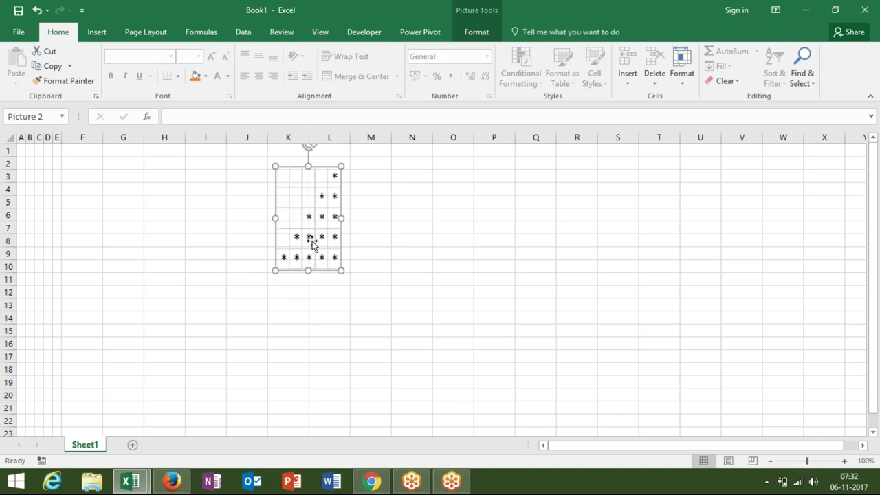
left_click(236, 279)
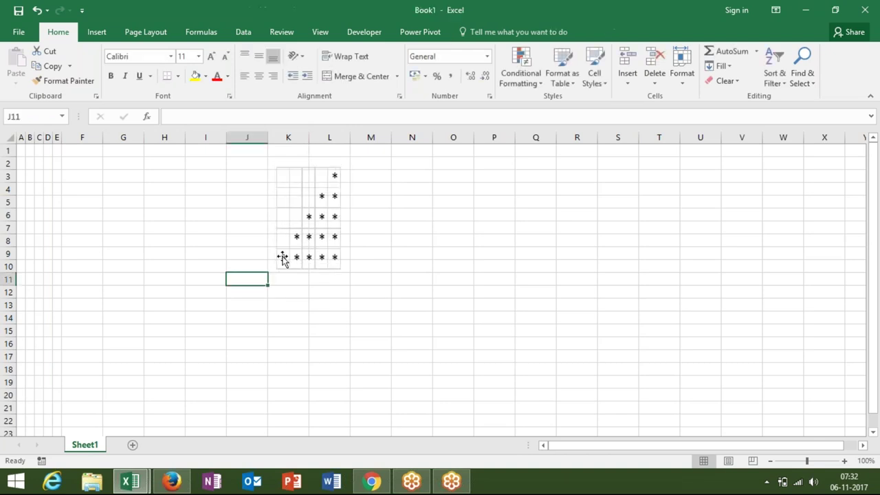
key("ctrl+z")
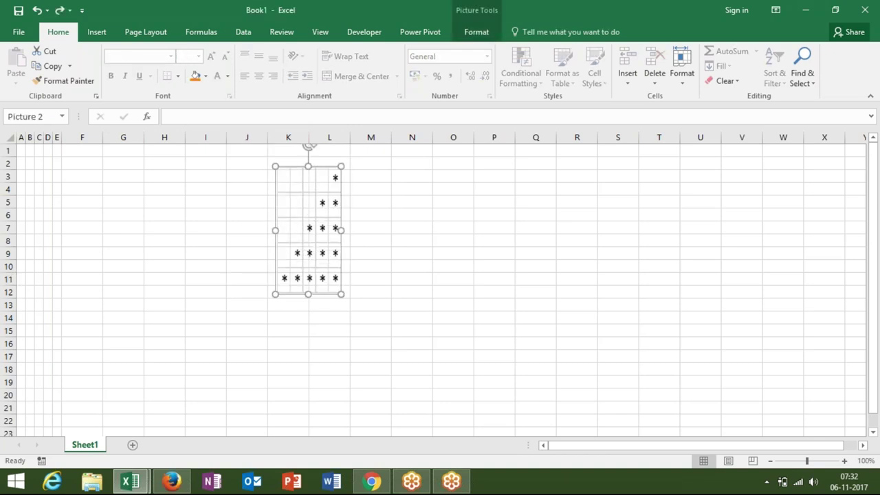
key("ctrl+z")
key("ctrl+z")
key("ctrl+z")
key("ctrl+z")
key("ctrl+z")
key("ctrl+z")
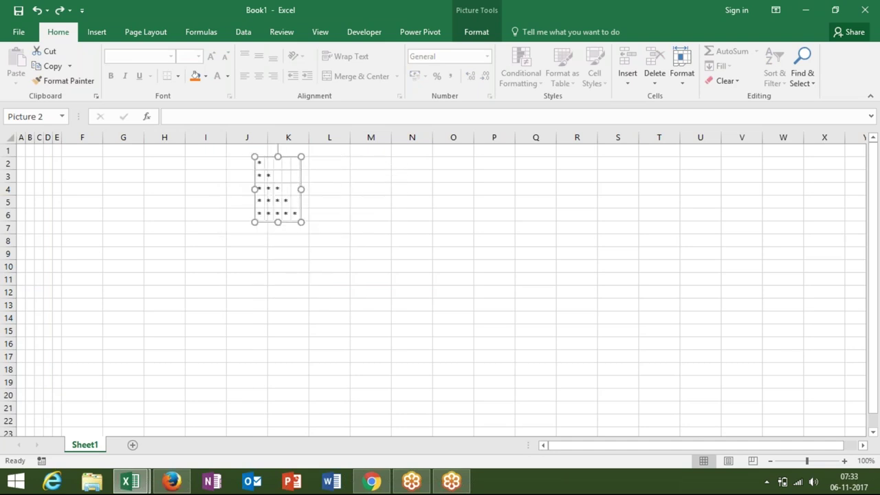
key("ctrl+z")
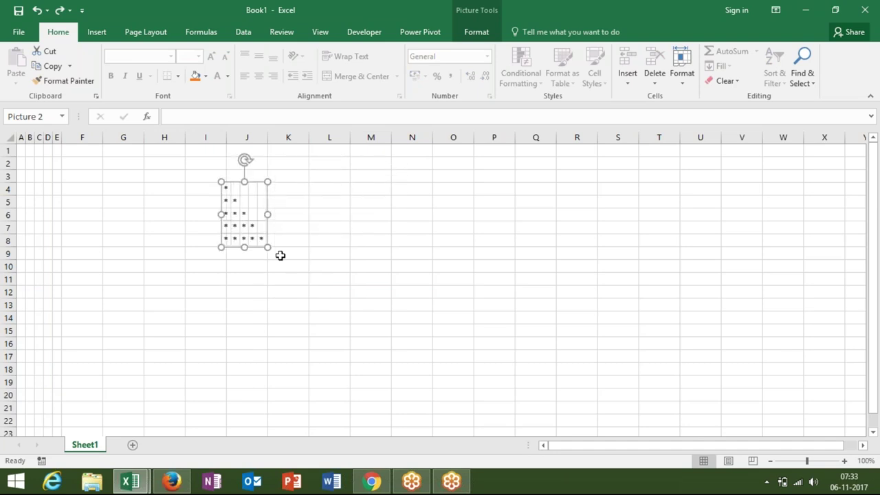
Duplicate the triangle picture and drag the copy's handle to mirror and widen it below the original.
key("Escape")
mouse_move(242, 243)
left_mouse_down()
mouse_move(309, 248)
mouse_move(340, 227)
mouse_move(284, 201)
left_mouse_up()
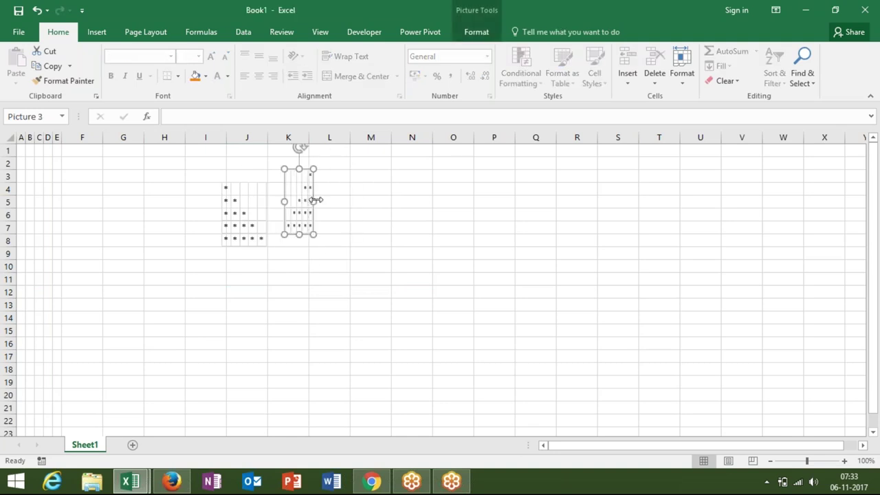
mouse_move(313, 201)
left_mouse_down()
mouse_move(332, 202)
mouse_move(214, 221)
mouse_move(234, 294)
left_mouse_up()
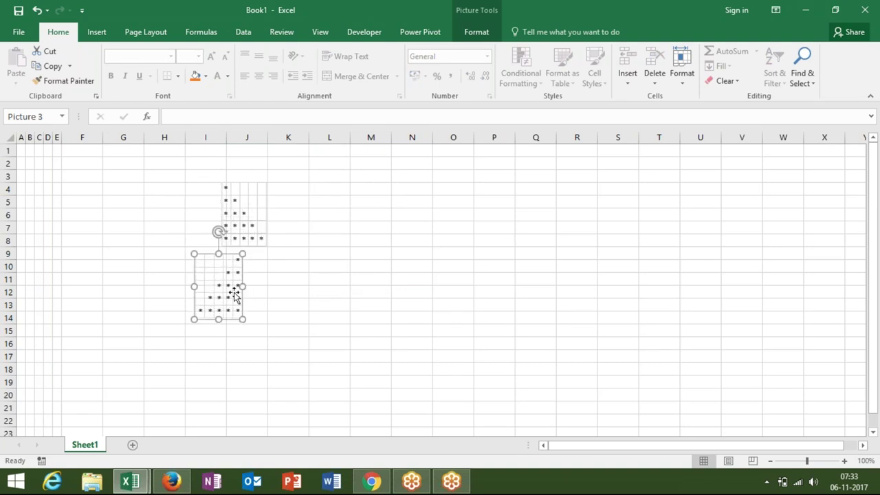
left_click(284, 288)
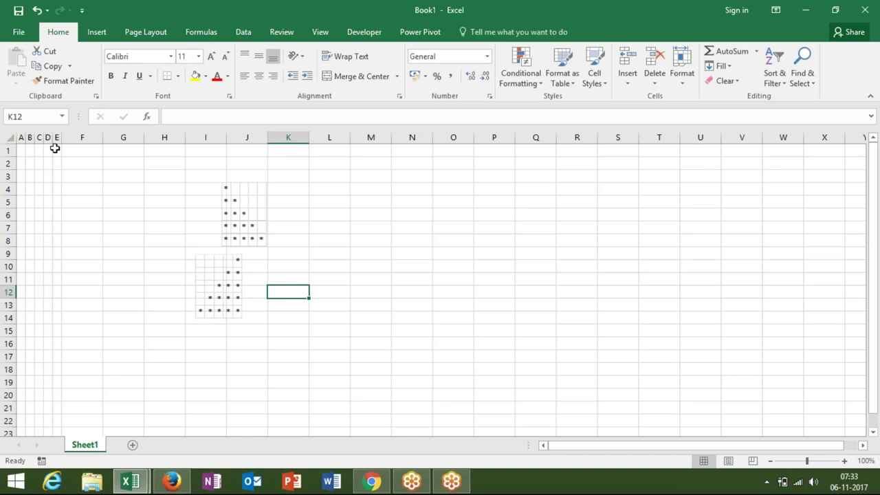
key("alt+F11")
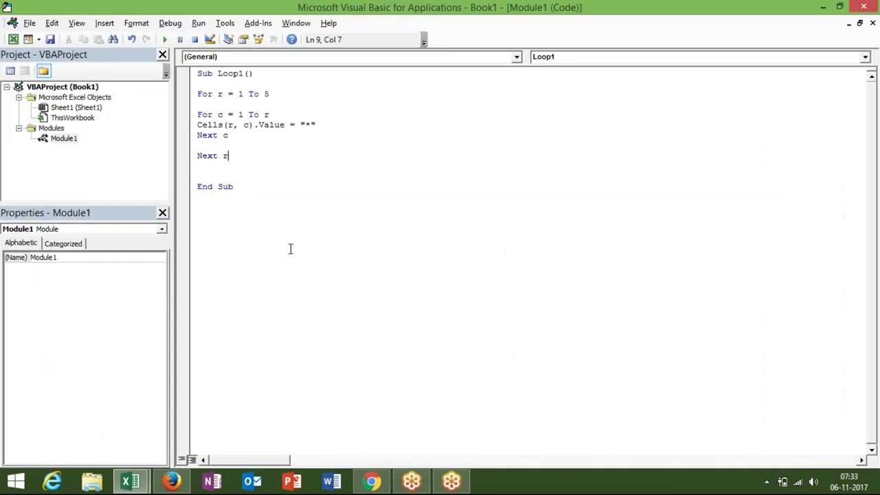
Duplicate the Loop1 procedure below itself and rename the copy Loop2.
left_click_drag(290, 247, 164, 35)
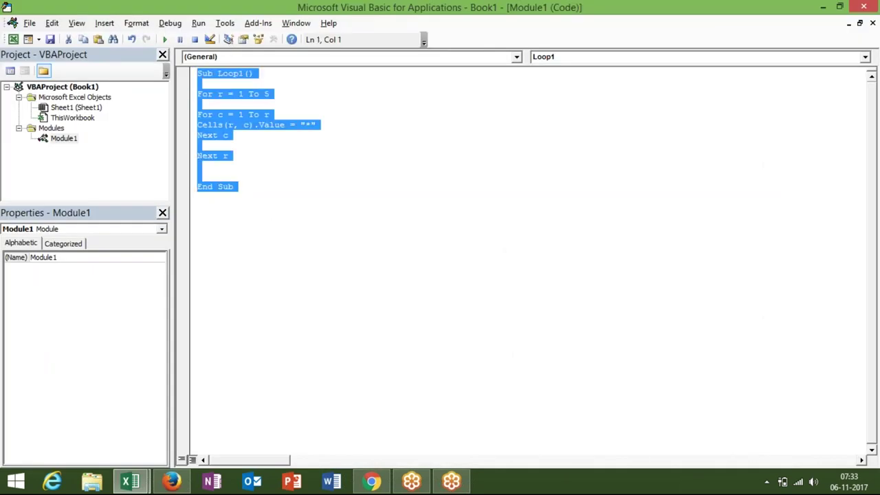
left_click(242, 225)
key("ctrl+v")
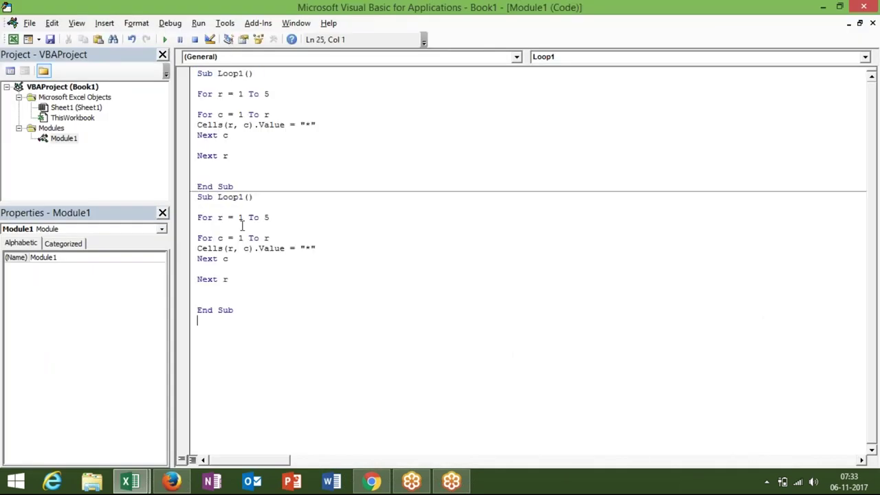
left_click(242, 198)
key("BackSpace")
type("2")
left_click(250, 259)
Change Loop2's Cells(r, c) to Cells(r, 6 - c) and run it to draw a right-aligned triangle.
left_click(243, 249)
type("6-")
left_click(229, 291)
left_click(228, 258)
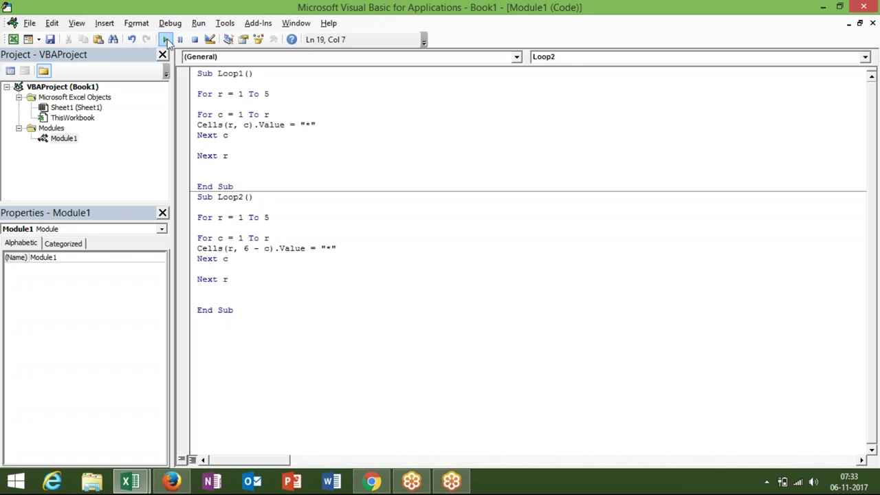
left_click(167, 39)
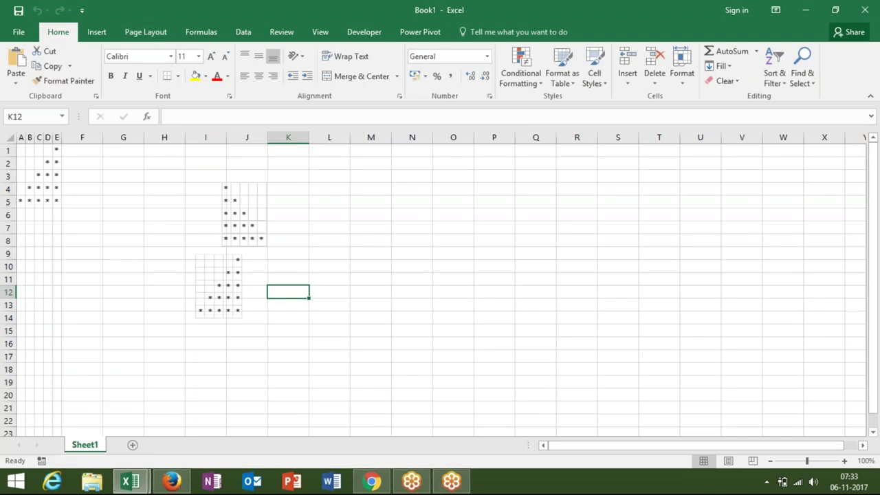
left_click(47, 149)
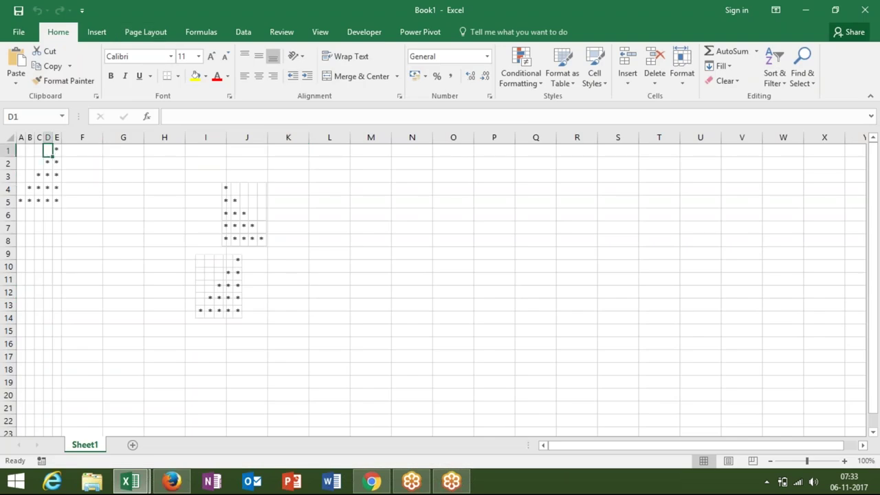
Make copies of both triangle pictures further to the right.
key("alt+Tab")
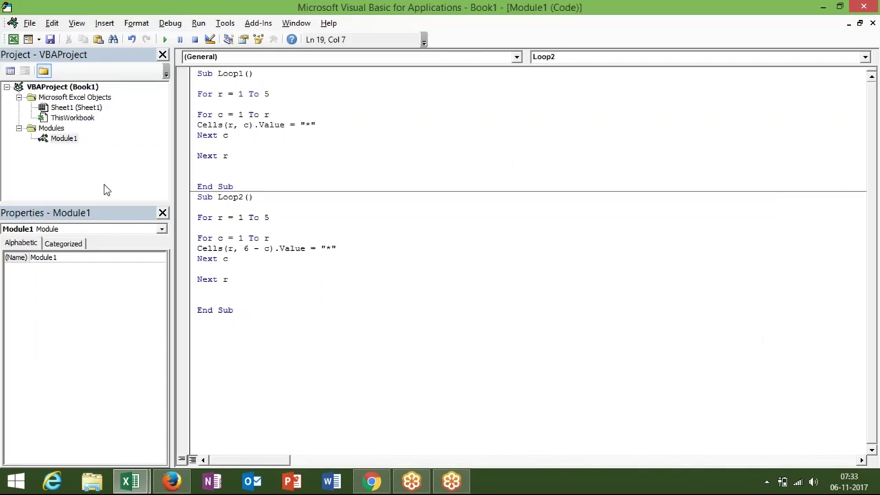
key("alt+Tab")
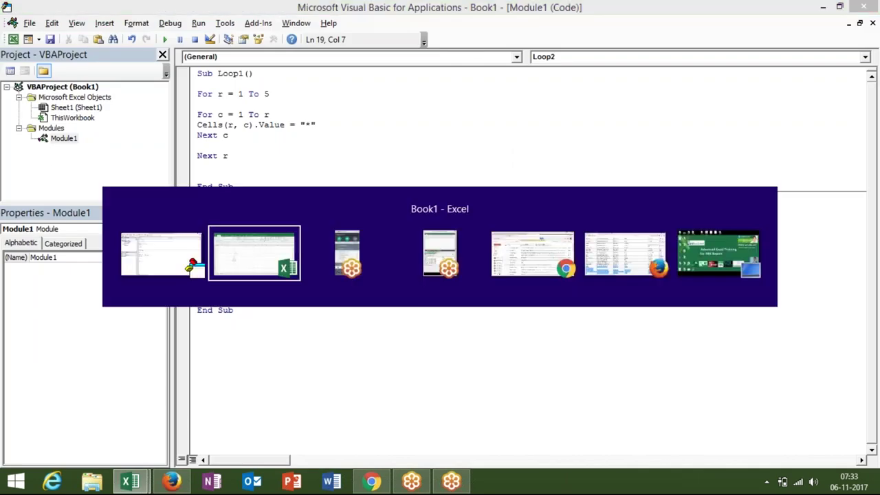
left_click(221, 234)
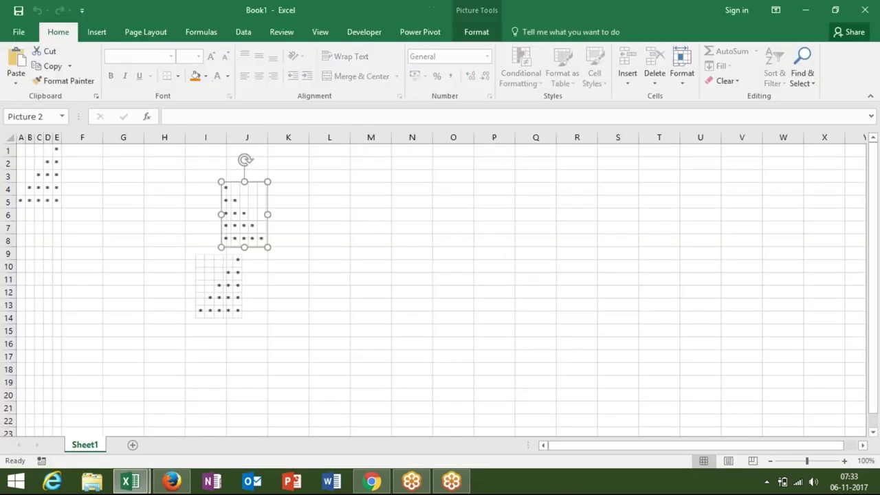
left_click_drag(227, 282, 343, 291)
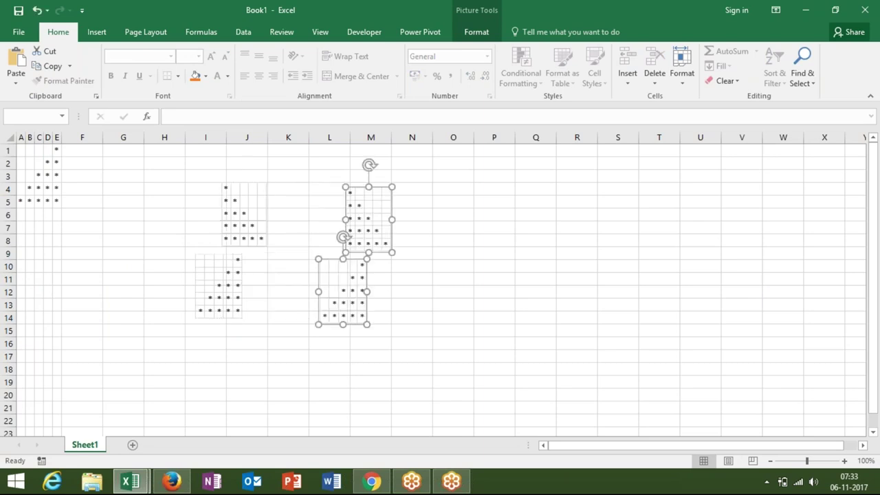
Join the copied triangles side by side into a pyramid around L10:N14.
left_click(289, 238)
mouse_move(361, 222)
left_mouse_down()
mouse_move(394, 294)
mouse_move(384, 294)
left_mouse_up()
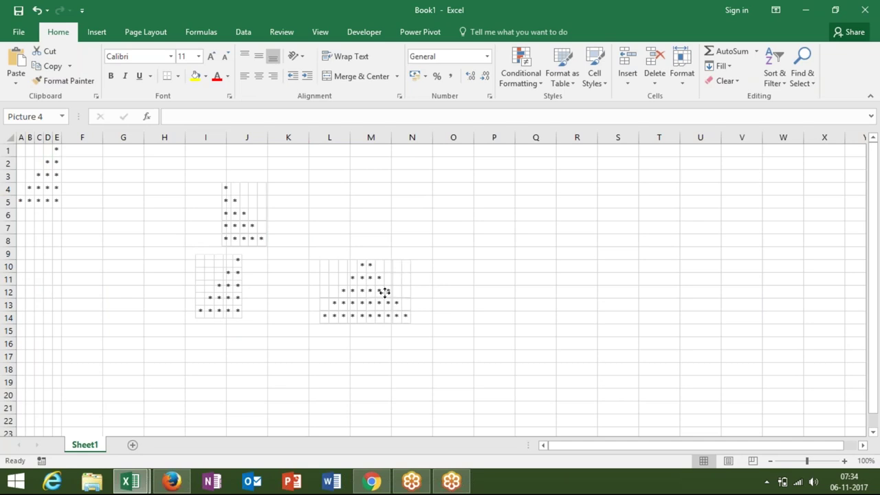
left_click_drag(384, 294, 376, 303)
left_click(327, 355)
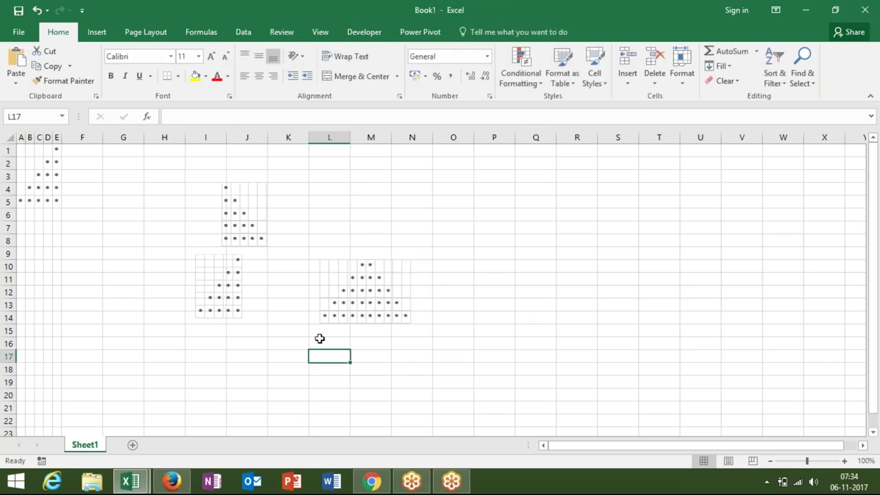
key("alt+Tab")
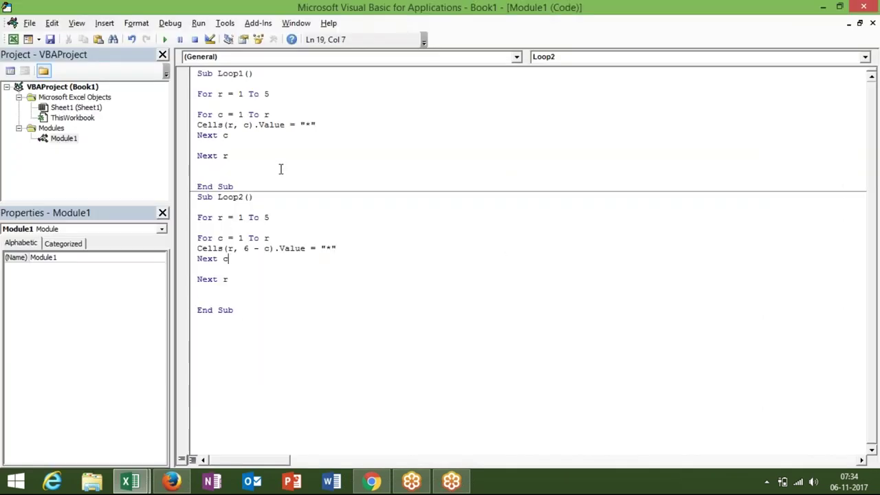
Copy the Cells(r, c) line from Loop1 into Loop2 above Next c.
left_click(198, 126)
key("shift+Down")
key("ctrl+c")
key("Right")
left_click(198, 259)
key("Return")
key("Up")
key("ctrl+v")
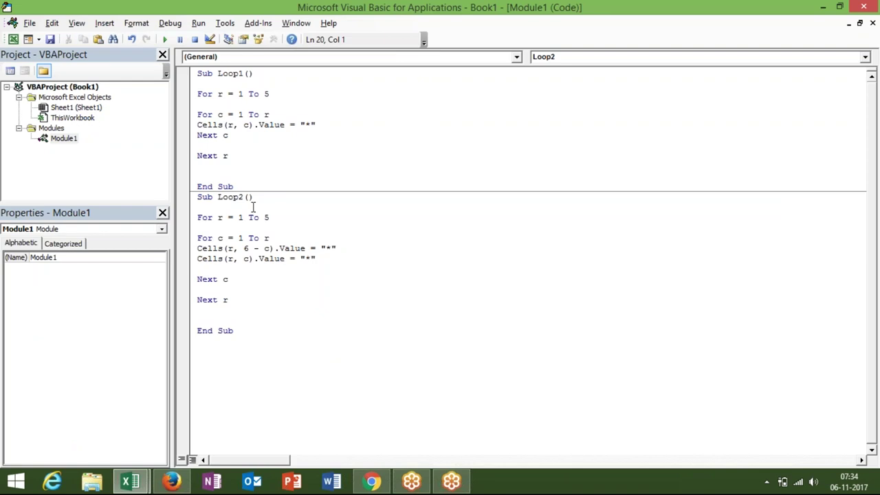
left_click(248, 249)
Change the pasted line to Cells(r, 5 + c).
left_click(244, 259)
type("6")
key("BackSpace")
type("5+")
left_click(242, 302)
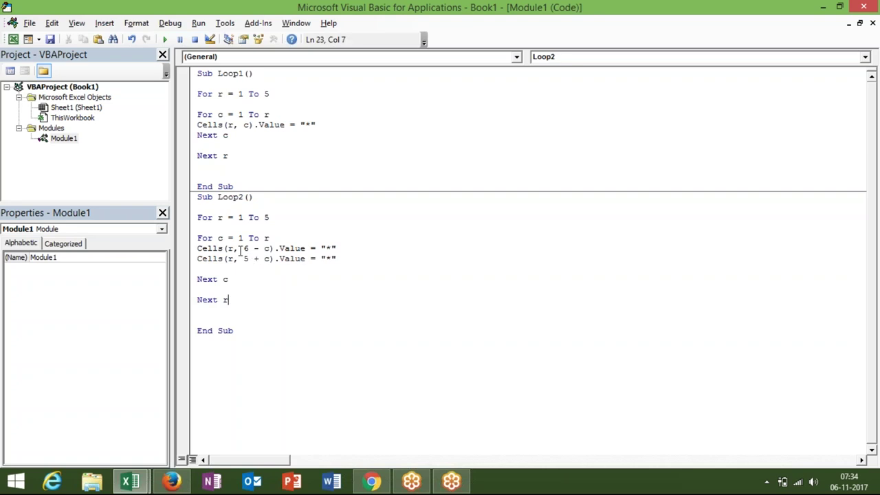
Run the updated Loop2 to draw the asterisk pyramid across A1:J5.
key("alt+F11")
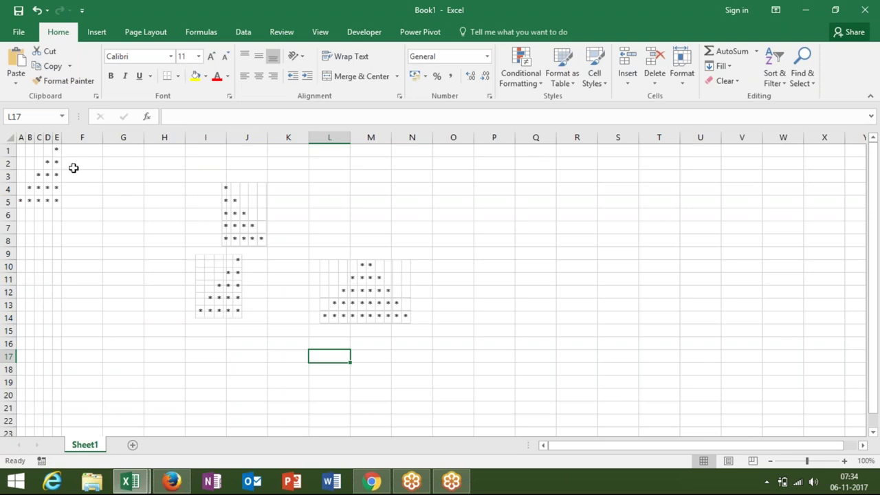
key("alt+F11")
left_click(198, 227)
left_click(165, 39)
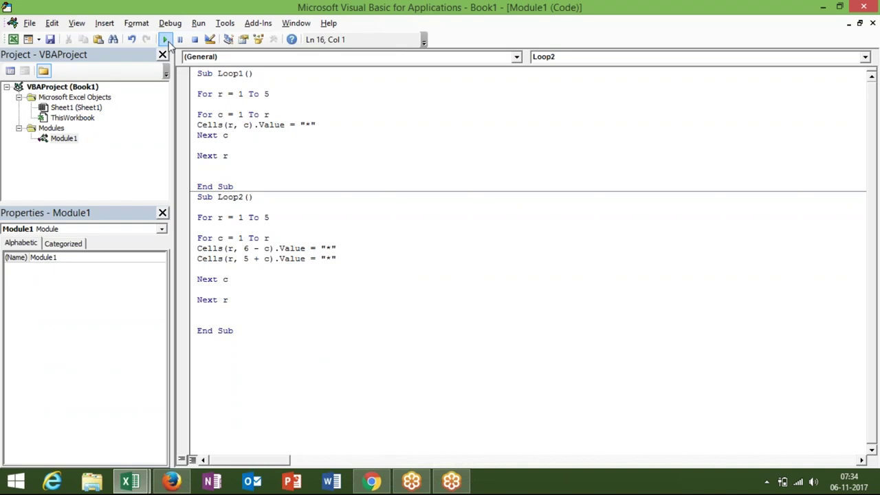
key("alt+F11")
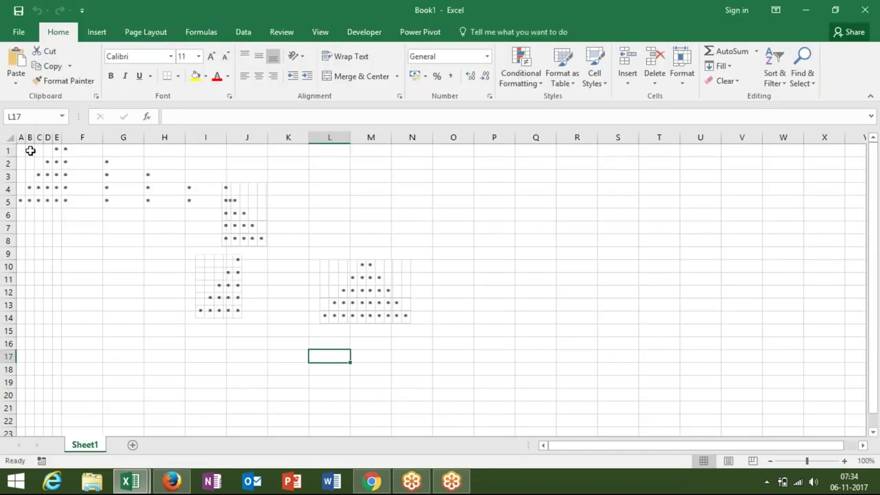
AutoFit the column width of the whole worksheet with Alt+H, O, I.
left_click(8, 139)
key("alt+h")
key("o")
key("i")
Move both triangle pictures right, to around O3:P7 and P8:Q12.
mouse_move(131, 231)
left_mouse_down()
mouse_move(313, 240)
mouse_move(327, 220)
left_mouse_up()
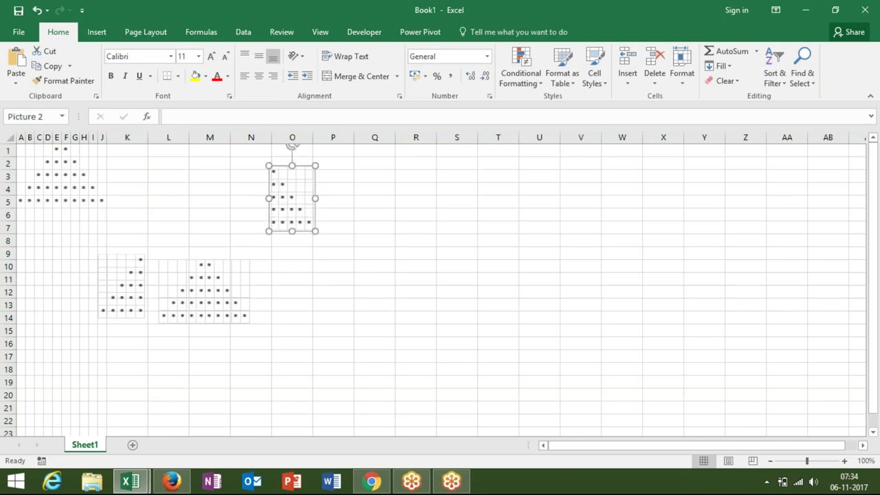
left_click_drag(137, 288, 316, 342)
left_click_drag(357, 301, 338, 265)
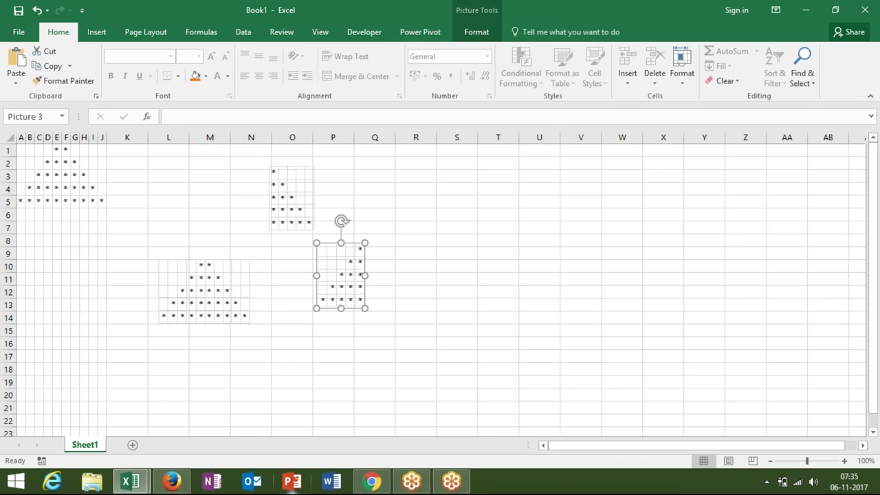
Add a new Sheet2, then paste a duplicate of Loop2 below the original in Module1.
left_click(134, 447)
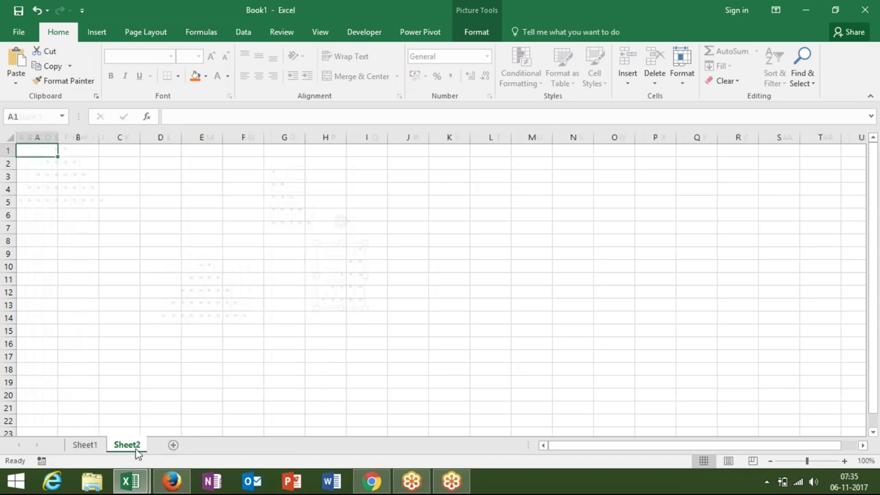
left_click(87, 446)
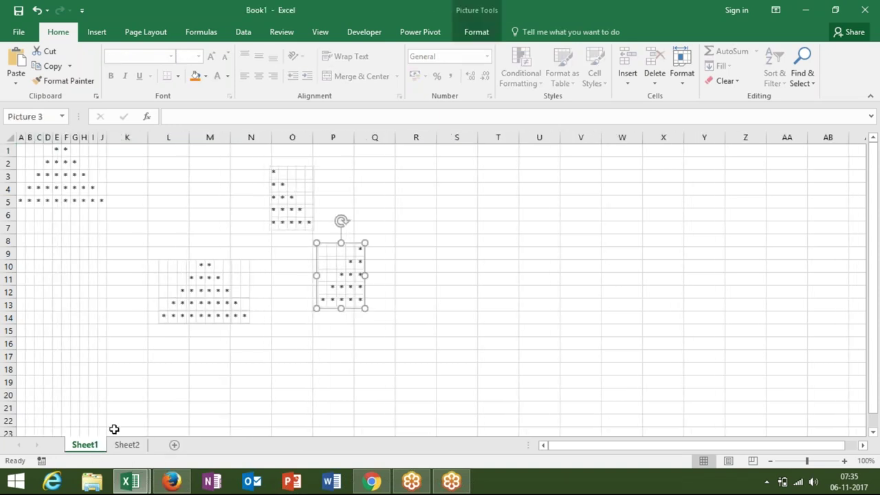
key("alt+F11")
left_click(221, 374)
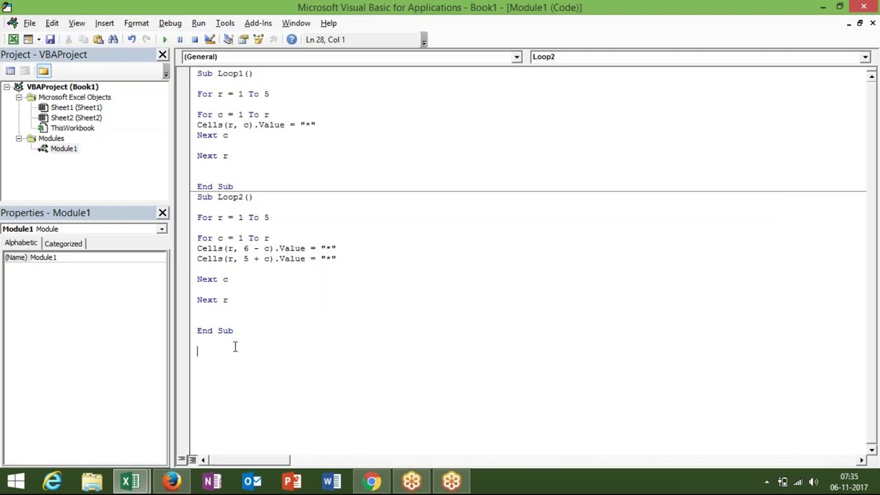
left_click_drag(237, 331, 193, 200)
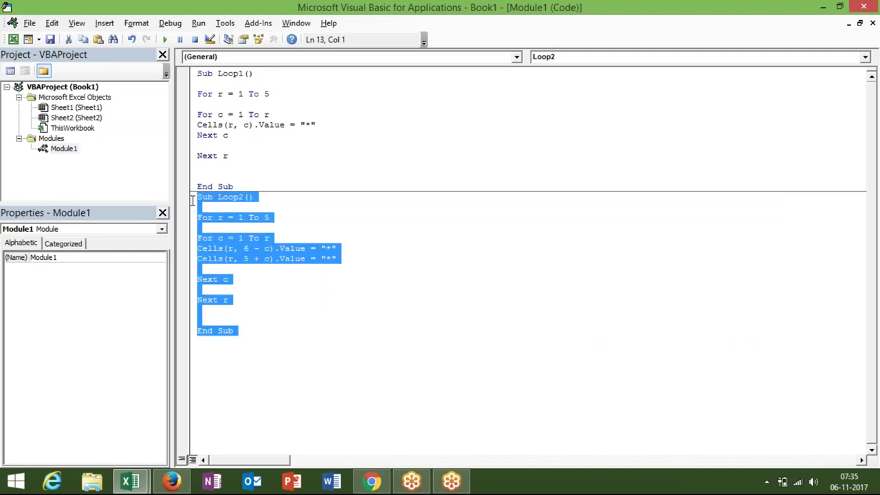
left_click(225, 355)
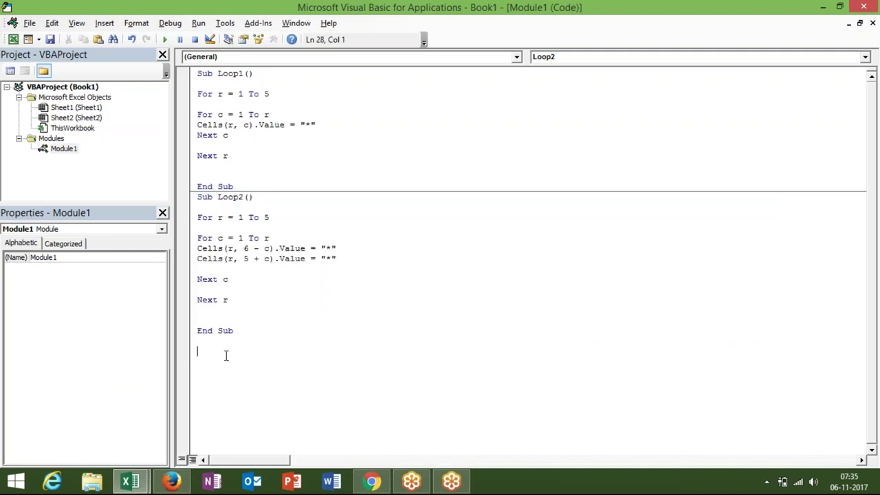
type("Sub Loop2()  For r = 1 To 5  For c = 1 To r Cells(r, 6 - c).Value = \"*\" Cells(r, 5 + c).Value = \"*\"  Next c  Next r   End Sub")
key("alt+Tab")
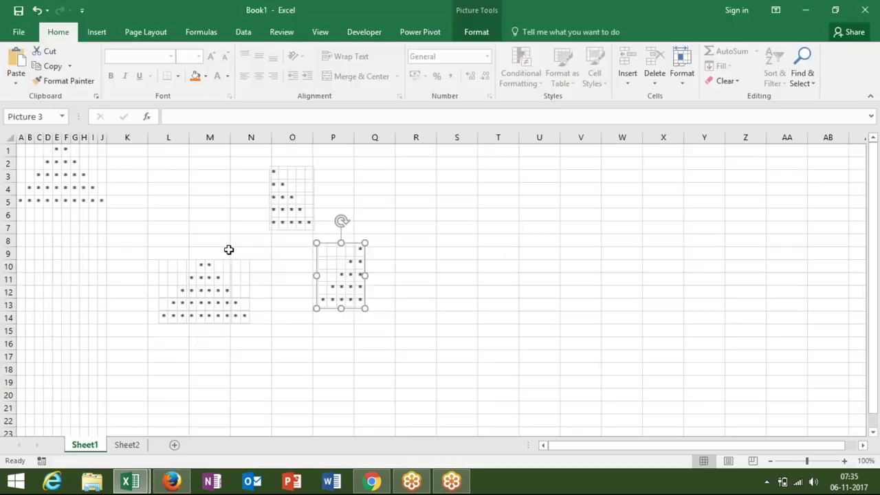
Flip both pyramid picture halves upside down below row 14, around L15:N20.
left_click(215, 279)
left_click(185, 292, "ctrl")
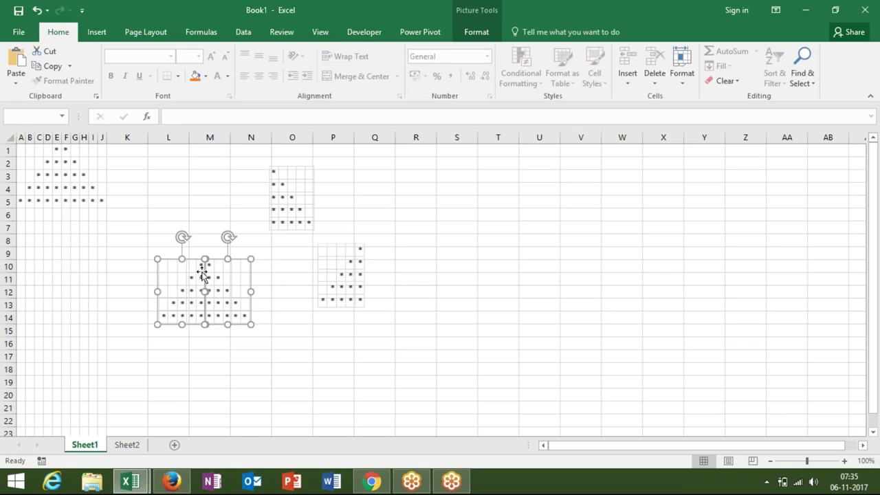
left_click_drag(205, 258, 203, 395)
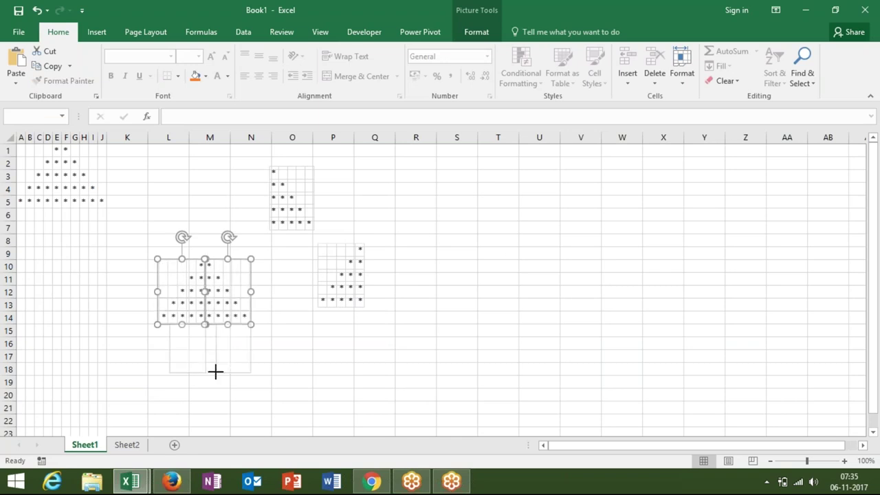
left_click(292, 369)
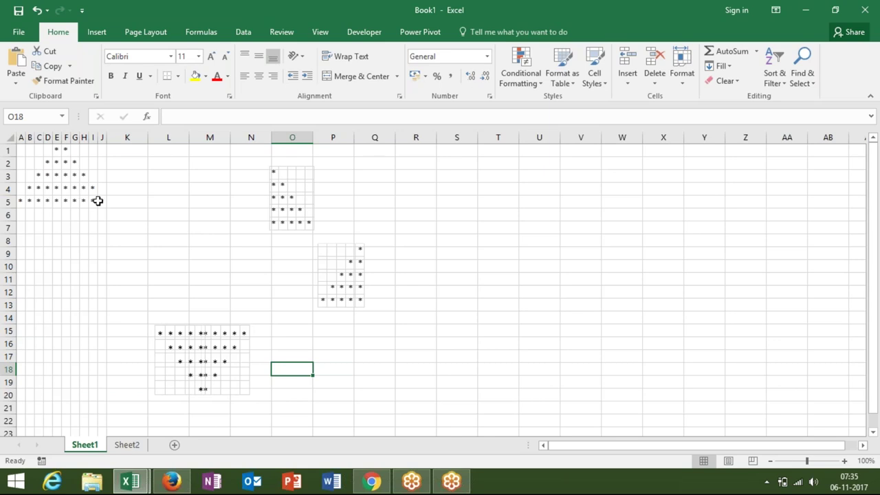
Clear the asterisks from A1:J5.
left_click_drag(97, 200, 5, 141)
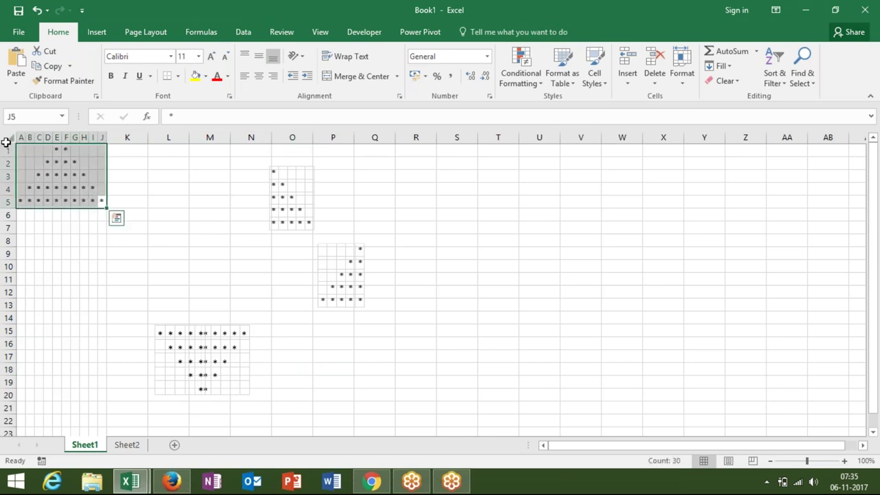
key("Delete")
key("alt+F11")
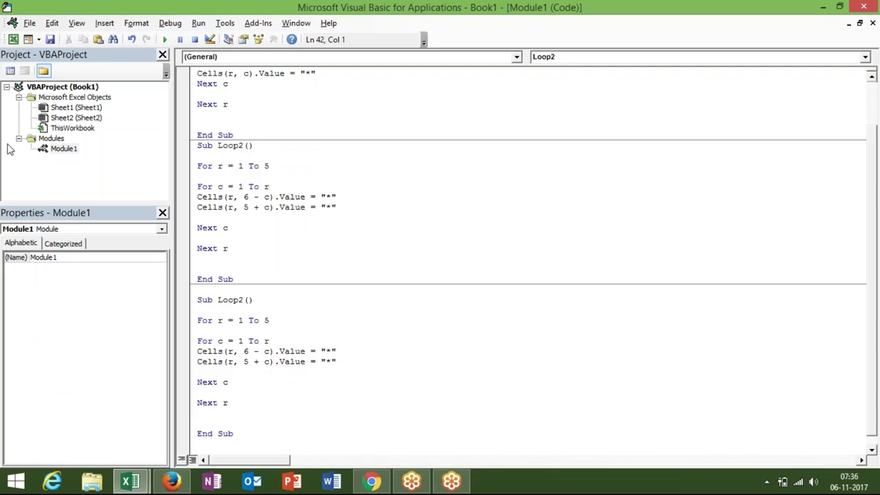
Insert 6+ into the copy's first Cells line, then delete it, leaving the code unchanged.
left_click(228, 353)
type("6+")
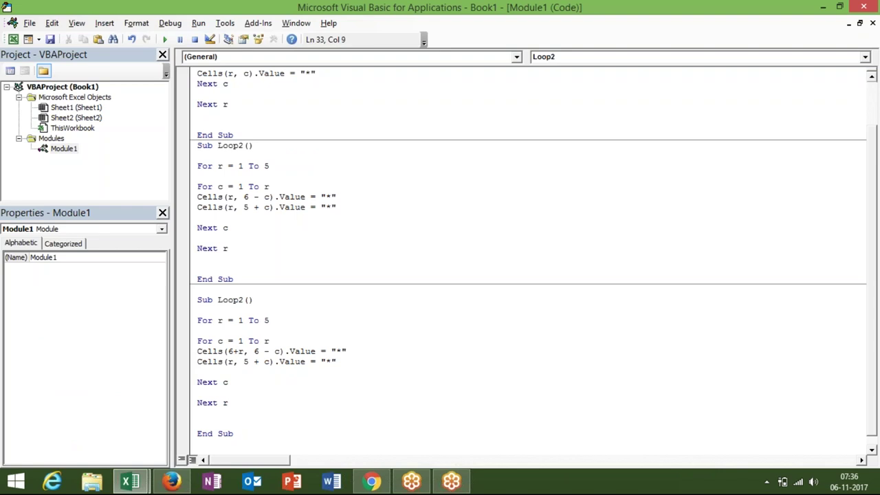
key("BackSpace")
key("BackSpace")
key("alt+Tab")
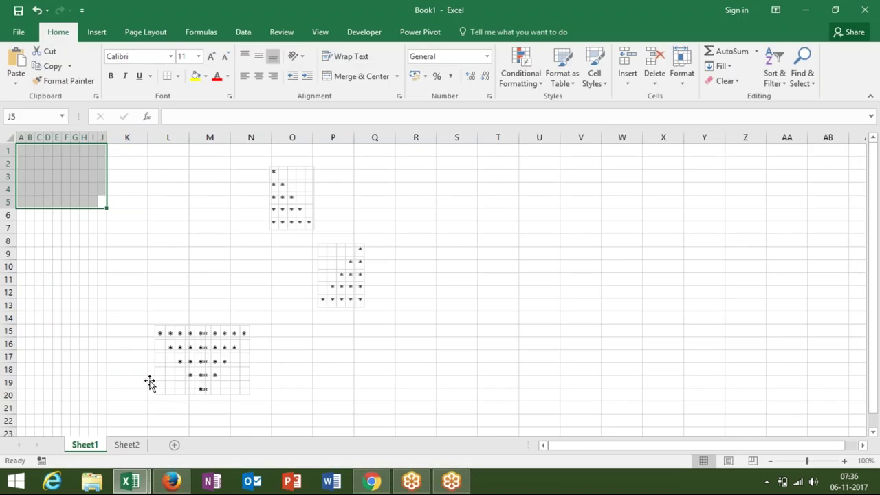
Move the inverted pyramid's right half to columns Q–R, around Q16:R21.
left_click(127, 356)
left_click_drag(227, 356, 396, 357)
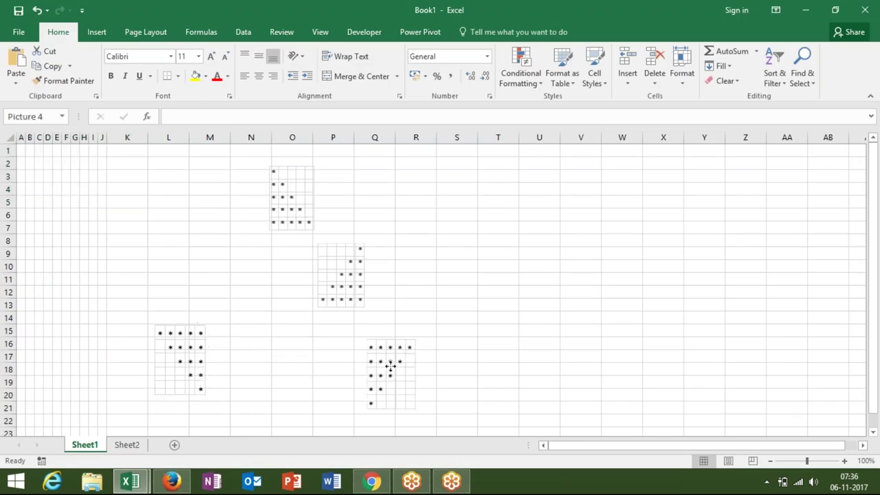
left_click(280, 357)
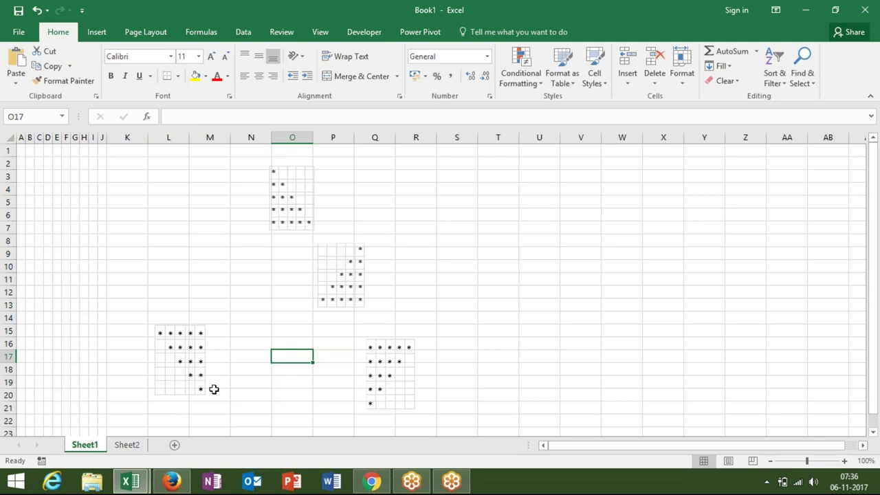
key("alt+F11")
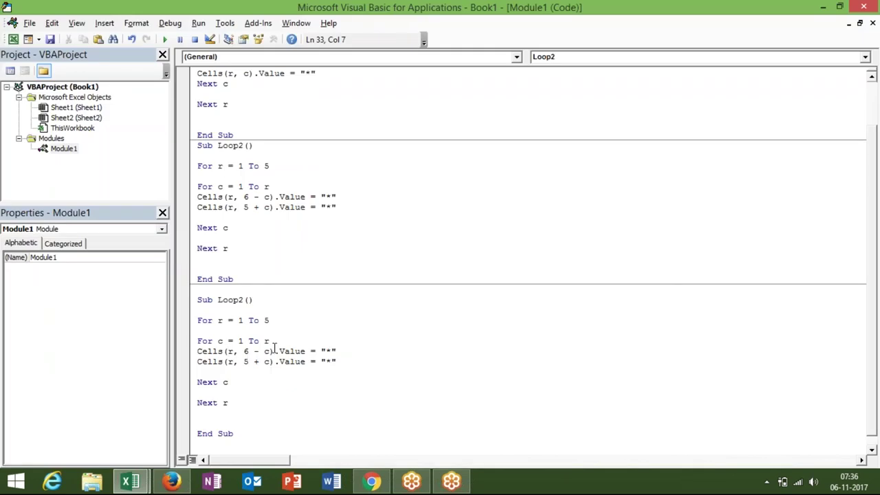
Change the copy's inner loop to For c = 1 To 6 - r.
left_click_drag(275, 340, 173, 340)
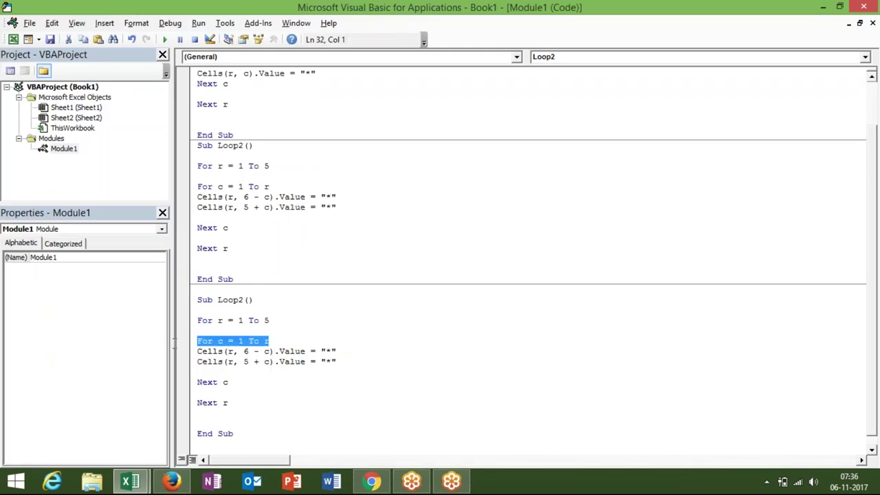
left_click(265, 341)
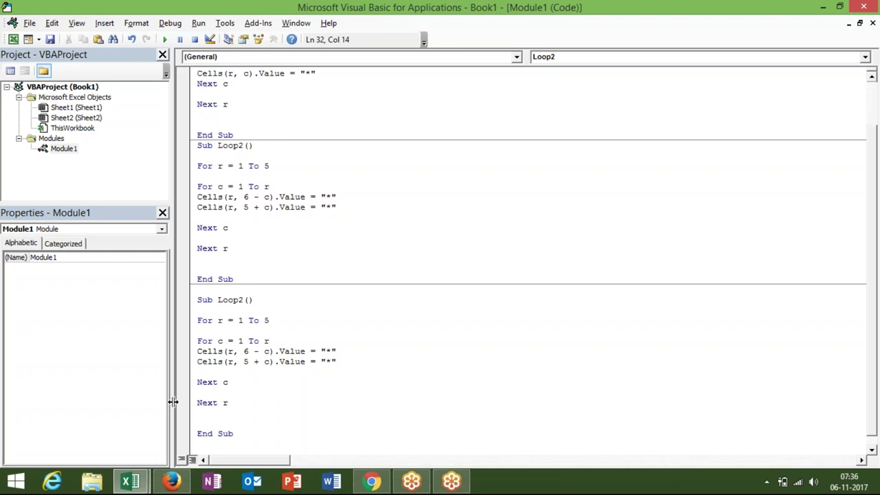
type("6-")
left_click(244, 373)
Fix the ambiguous-name error by renaming the copy Loop3, then run it.
left_click(164, 39)
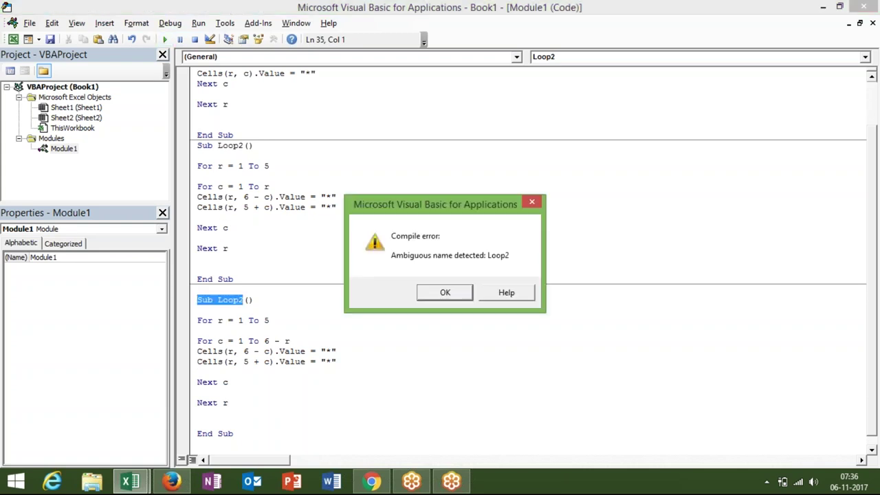
key("Return")
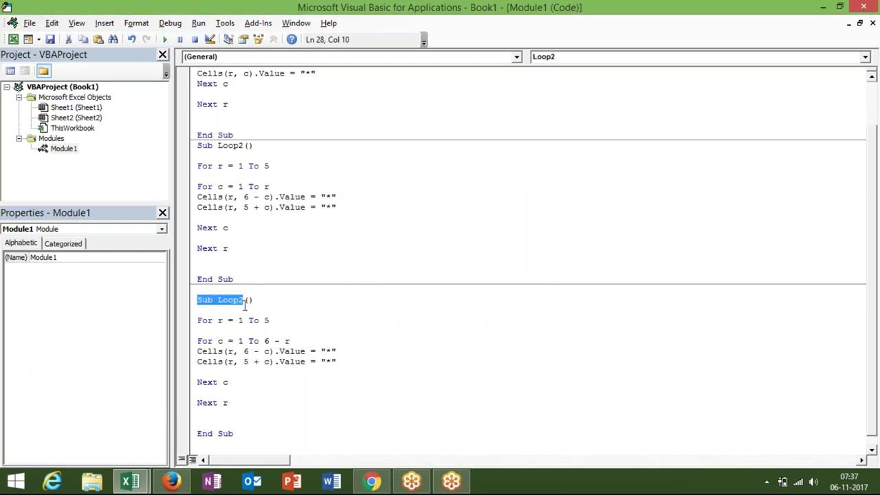
left_click(244, 300)
key("BackSpace")
type("3")
left_click(242, 341)
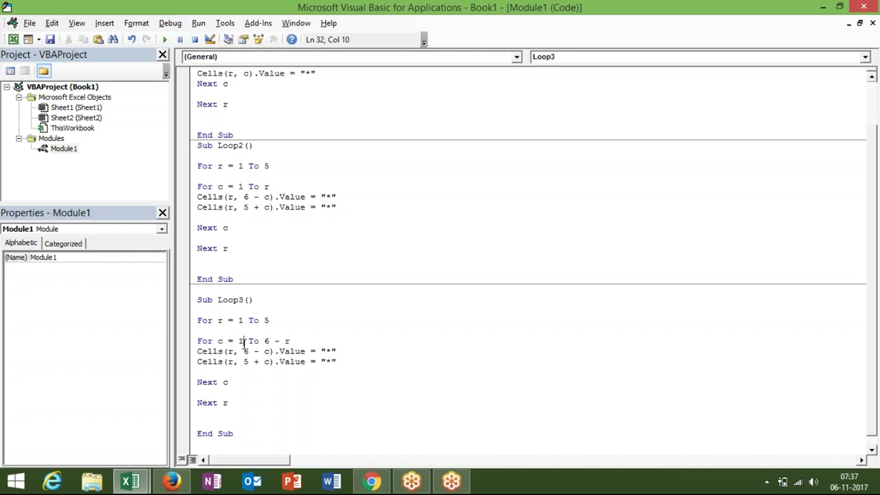
left_click(165, 40)
key("alt+F11")
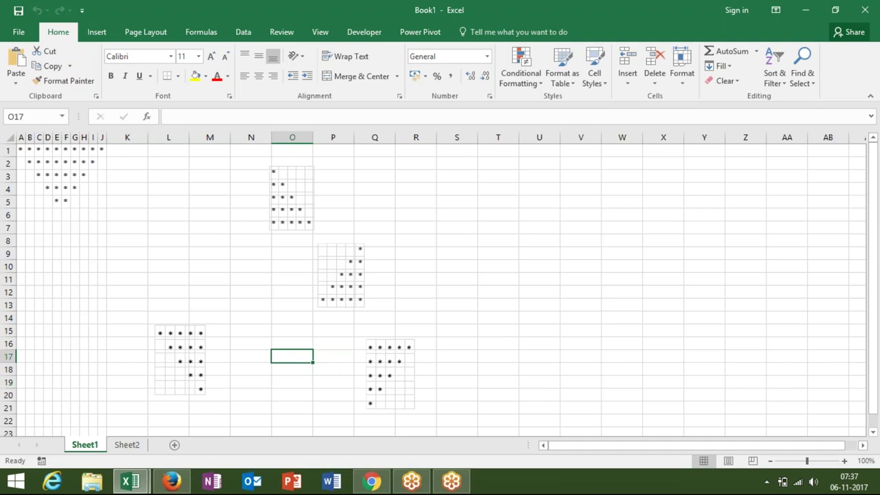
Switch to the empty Sheet2 after checking Loop3's inverted pyramid on Sheet1.
left_click(126, 447)
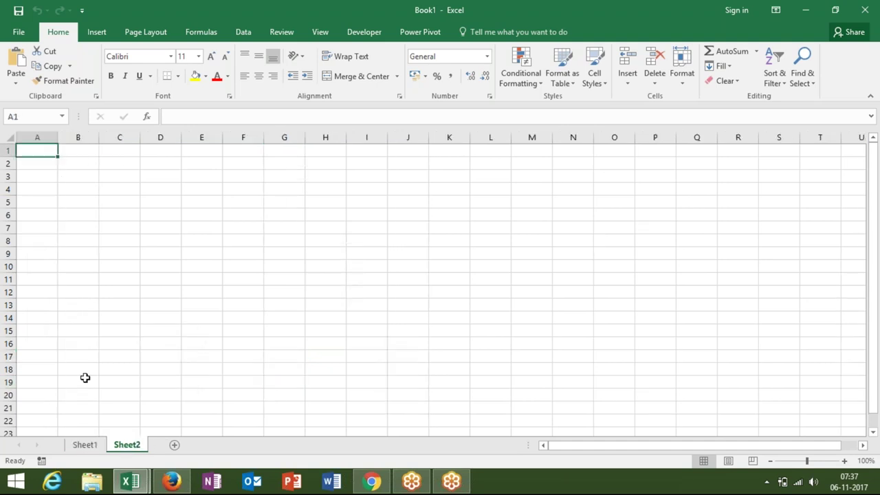
Enter the full name in A1, then versions one and two letters shorter in A2 and A3.
type("Sujeet")
left_click(74, 317)
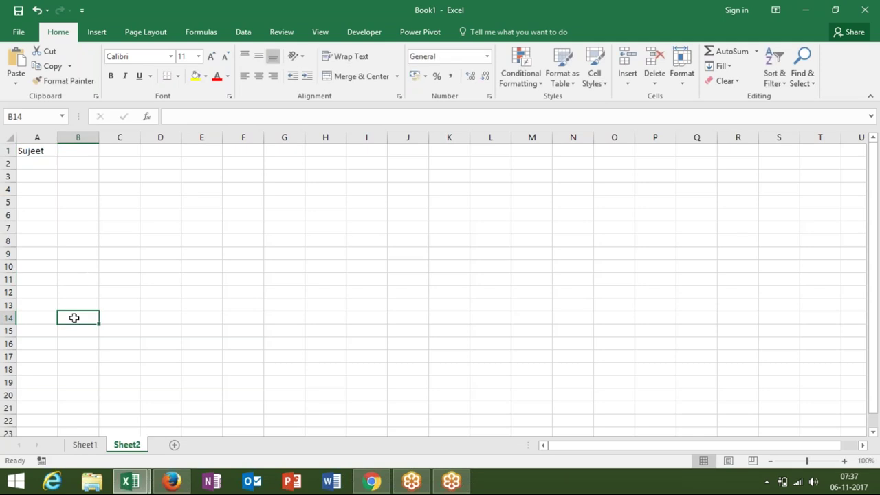
left_click(33, 164)
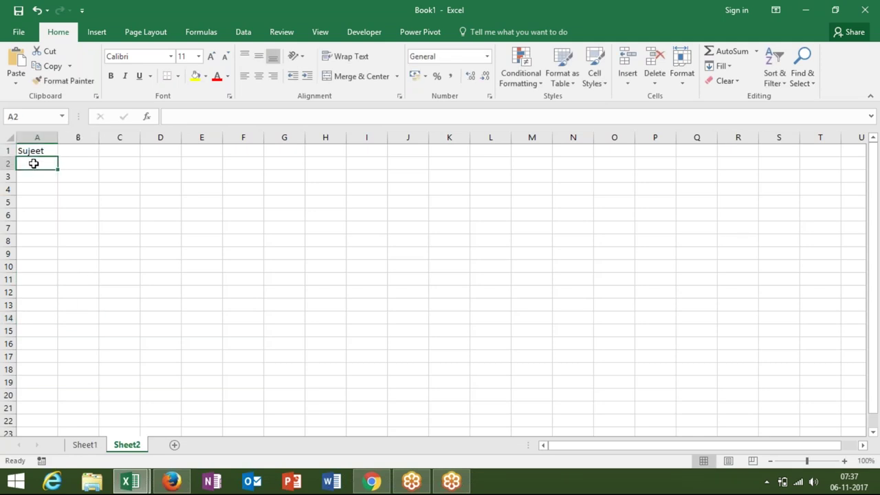
type("S")
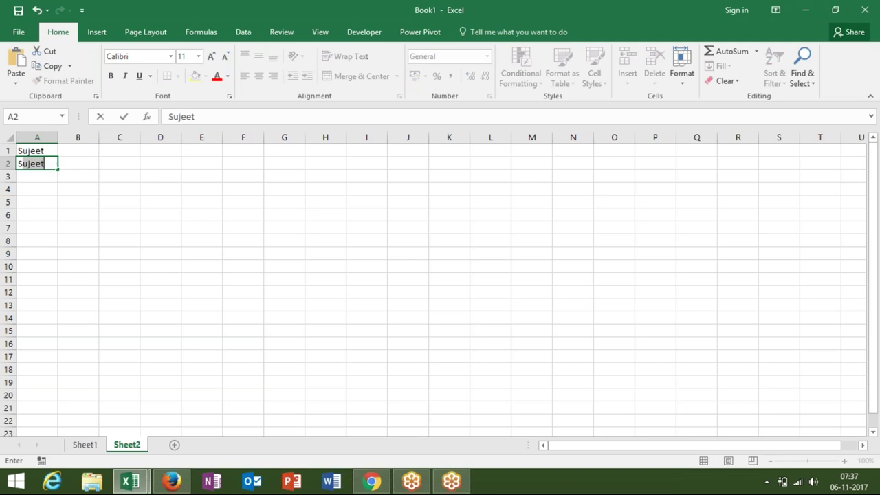
type("ujee")
key("BackSpace")
key("Return")
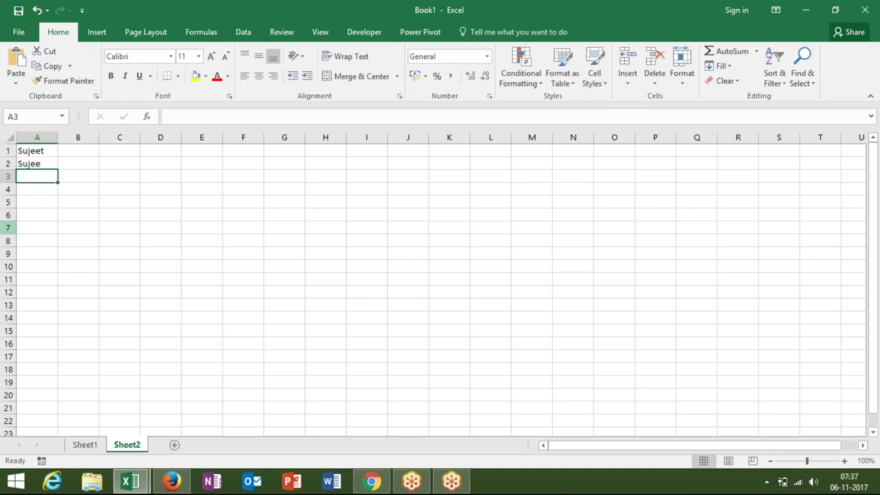
type("Sujeet")
key("BackSpace")
key("BackSpace")
key("Return")
Fill A4:A6 with the name's first three, two and one letters.
type("Suj")
key("Return")
type("Su")
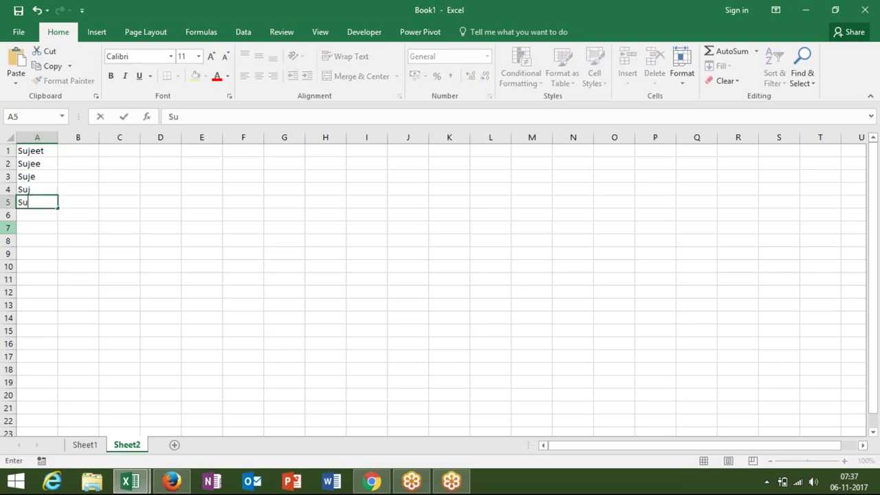
key("Return")
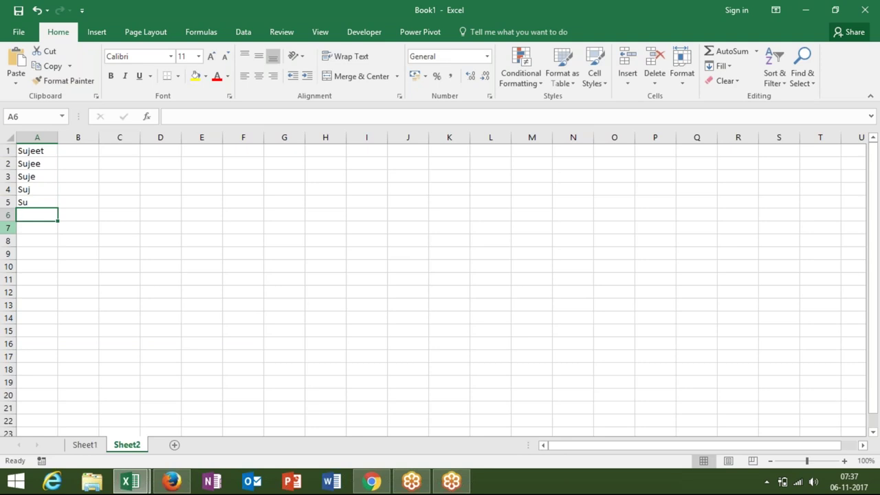
type("S")
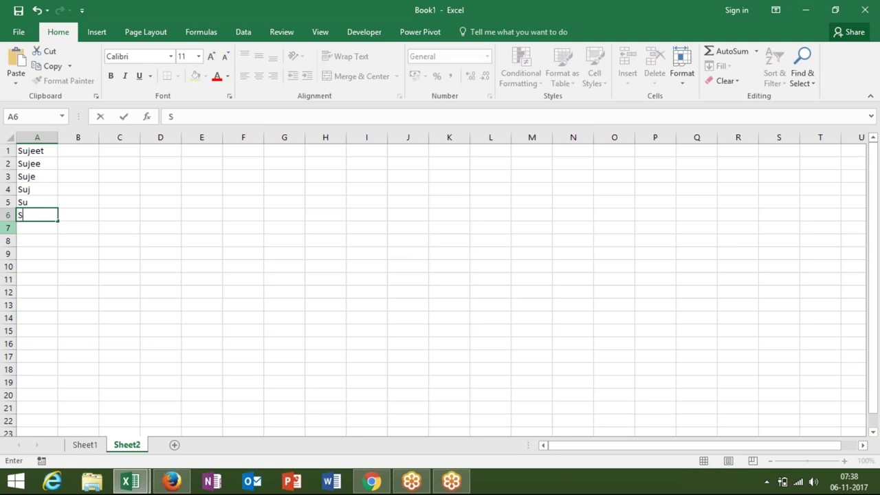
key("Return")
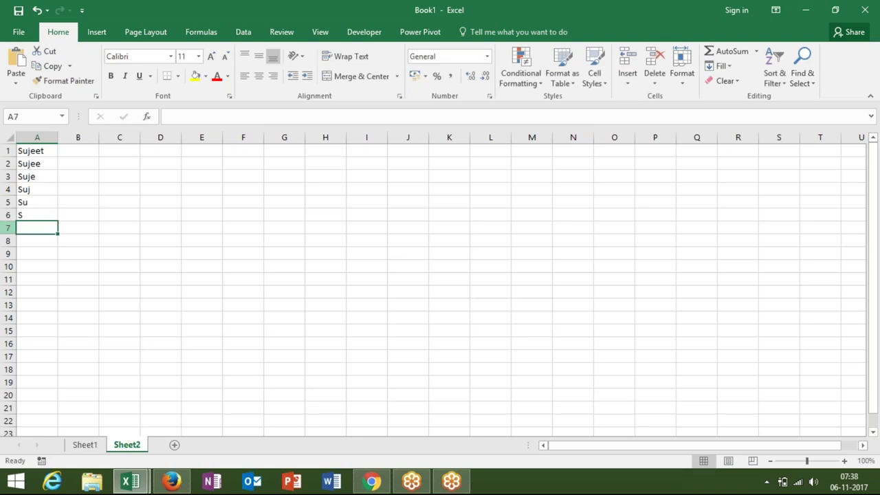
Clear the trial names from A1:A6 and return to the VBA editor.
key("Up")
key("Up")
key("Up")
key("Up")
key("Up")
key("Up")
key("ctrl+shift+Down")
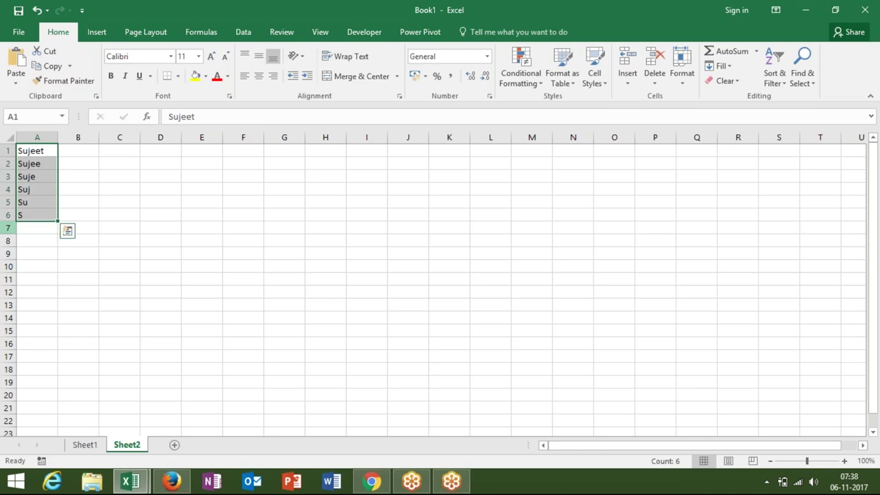
key("Delete")
key("alt+F11")
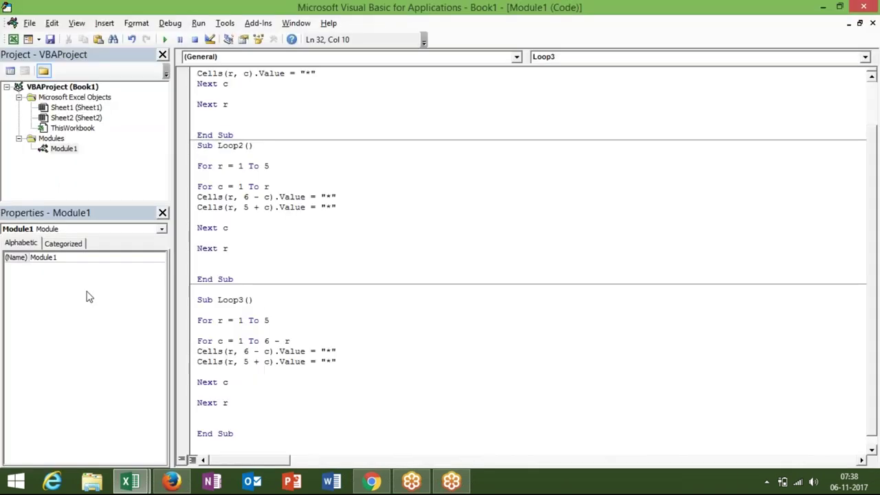
Add an empty Sub Loop4() with blank body lines below Loop3's End Sub in Module1.
key("ctrl+End")
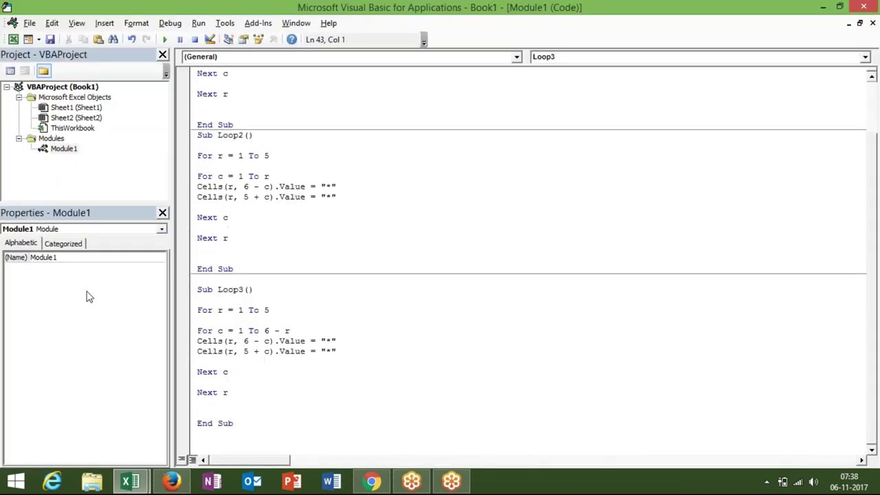
key("Return")
key("Up")
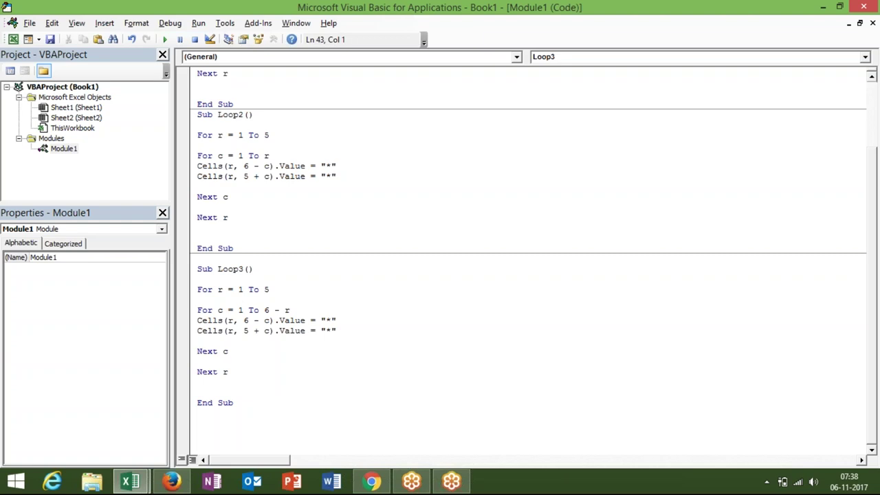
type("sub Loop4()")
key("Return")
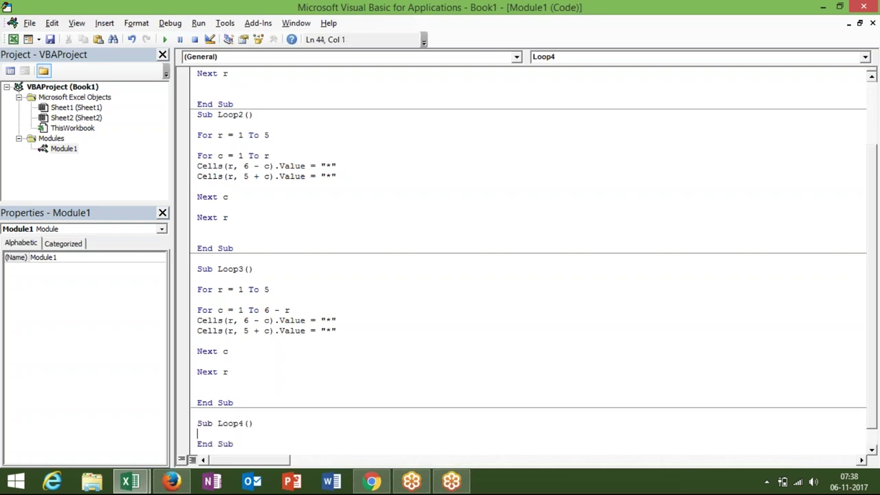
key("Return")
key("Return")
key("Down")
key("Up")
key("Up")
key("Return")
key("Up")
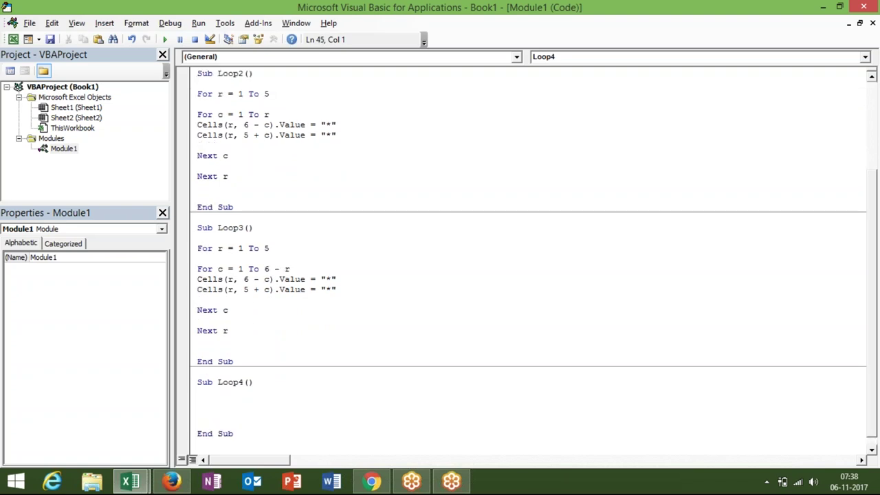
Declare n As String in Loop4 and assign the name to it.
type("dim n as str")
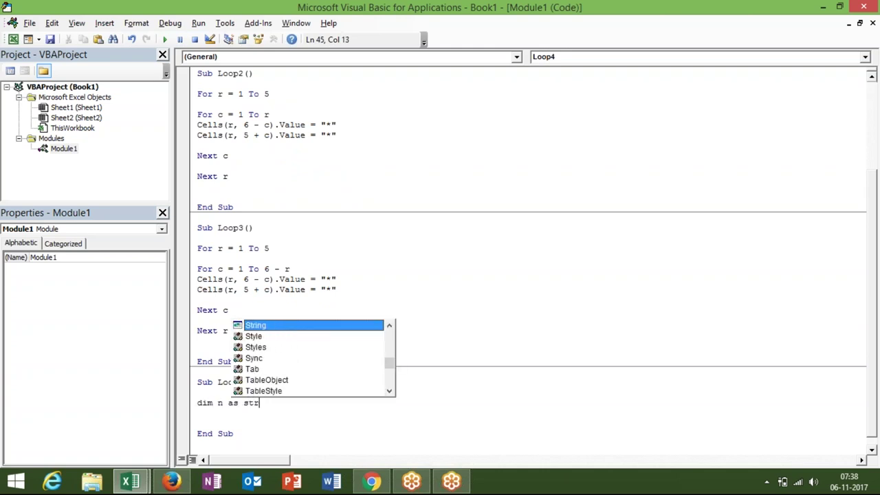
key("Return")
key("Return")
type("n = \"Sujeet\"")
key("Return")
key("Return")
key("Return")
key("Return")
key("Return")
key("Return")
key("Return")
key("Up")
key("Up")
key("Up")
key("Up")
Add a For i = 1 To Len(n) loop closed with Next i.
type("for i=")
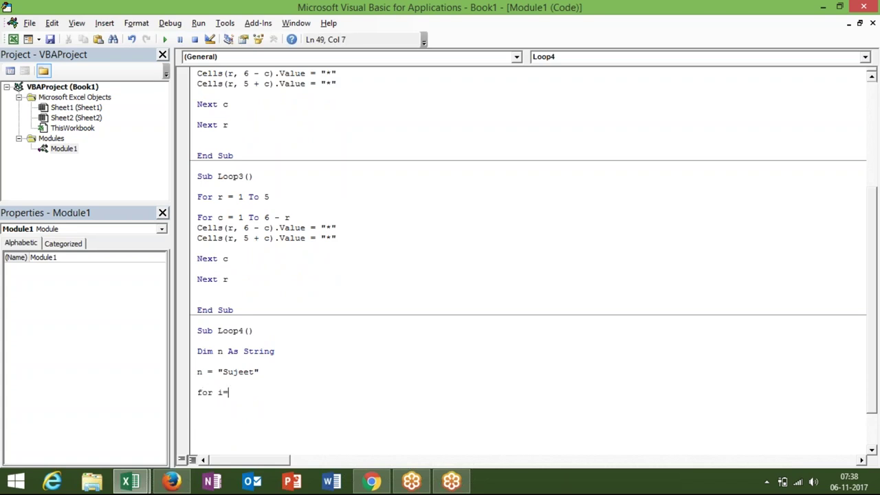
type("1 to len(")
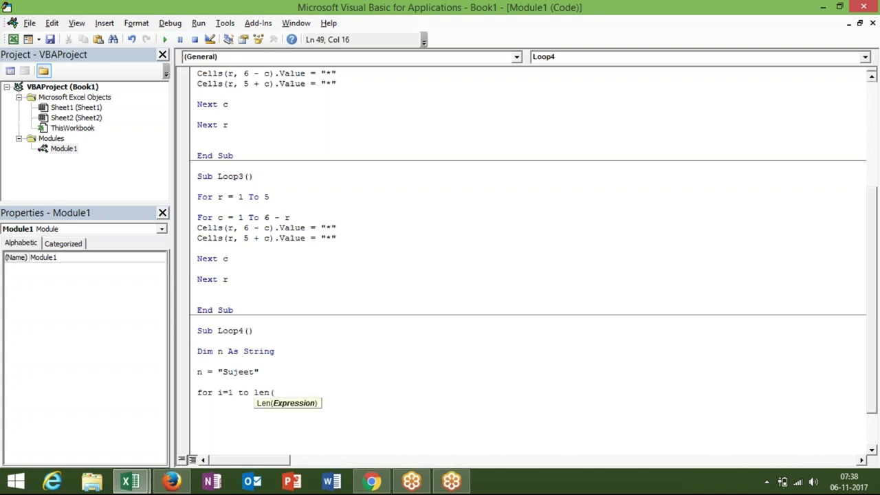
type("n")
type(")")
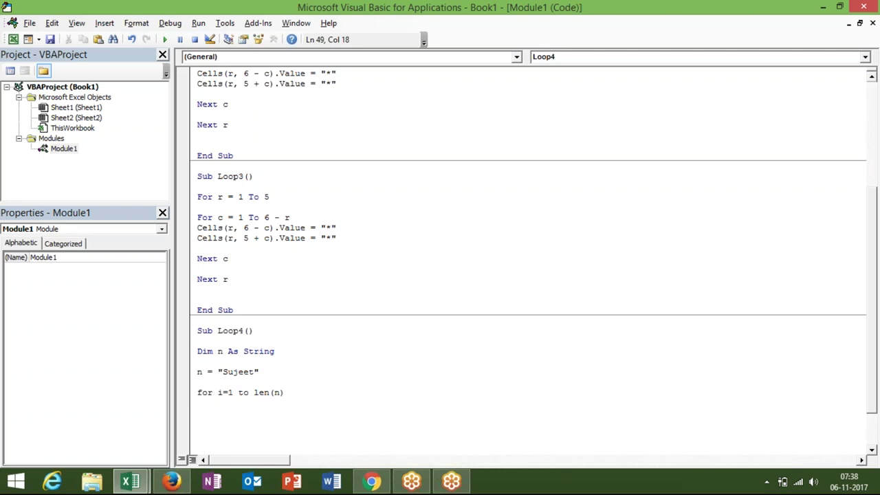
key("Return")
key("Return")
key("Return")
key("Return")
key("Return")
key("Return")
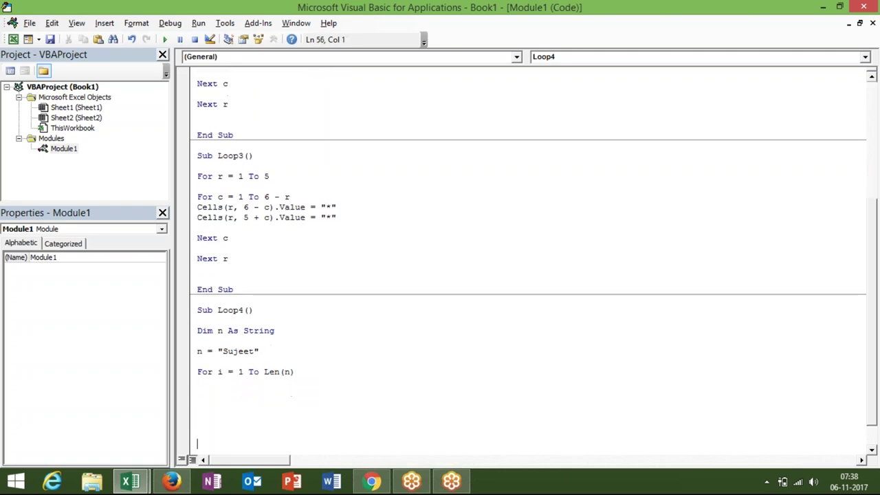
type("next i")
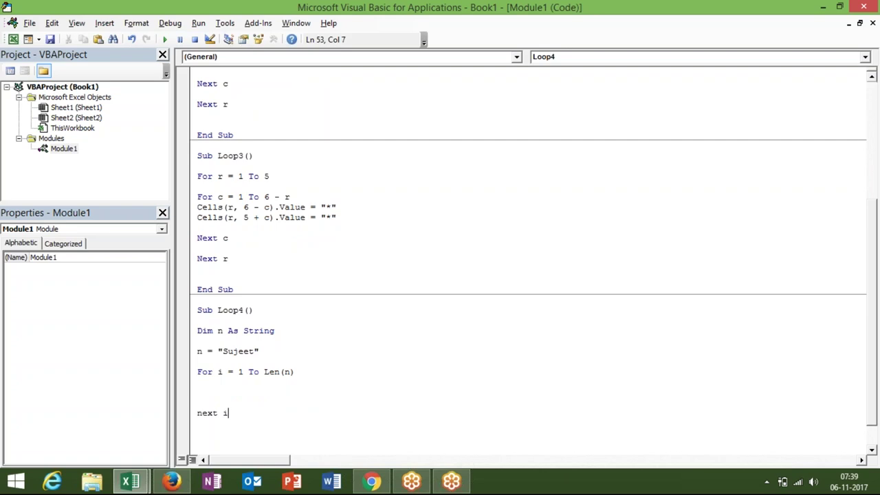
key("Up")
key("Up")
key("Up")
Write Cells(i,1).Value = Left(n, Len(n)-i) inside the loop and run Loop4.
left_click(197, 392)
type("k")
key("BackSpace")
type("cells(")
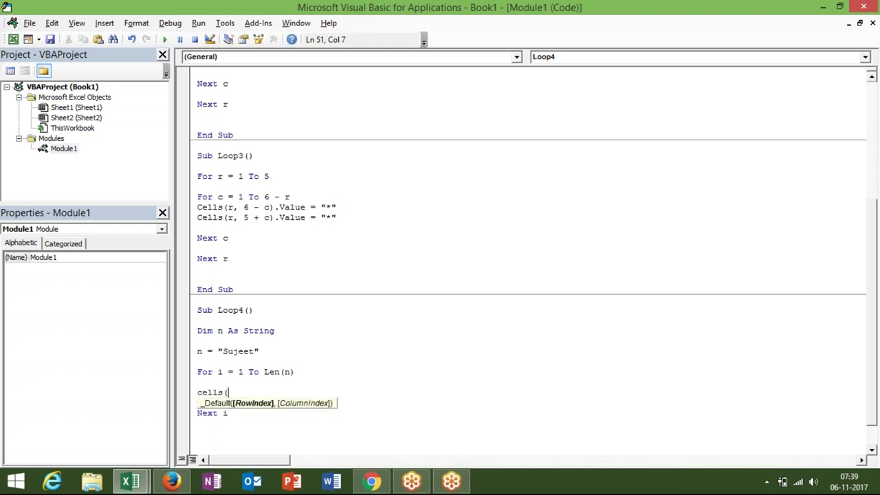
type("i,1).value")
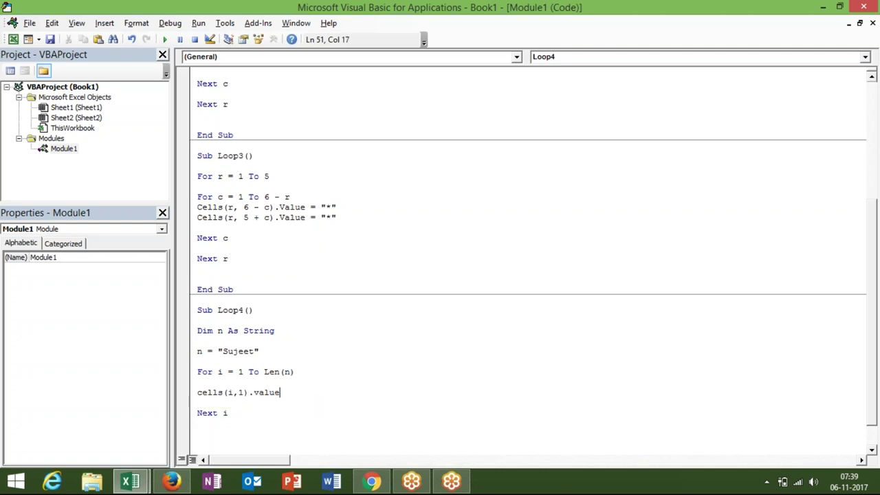
type("=")
type("left")
type("(n")
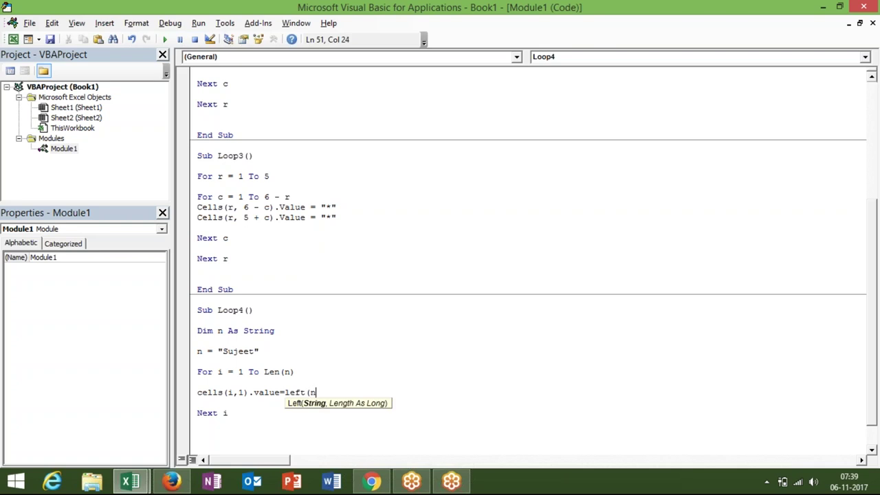
type(",len(")
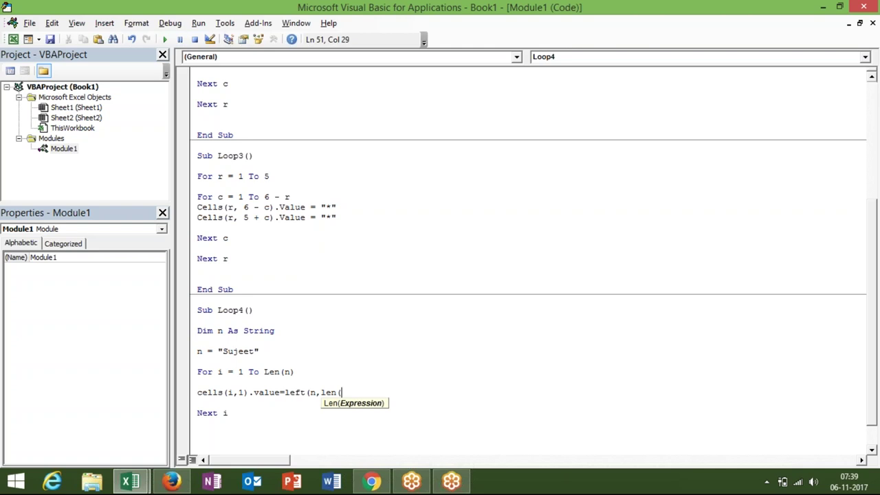
type("n)-")
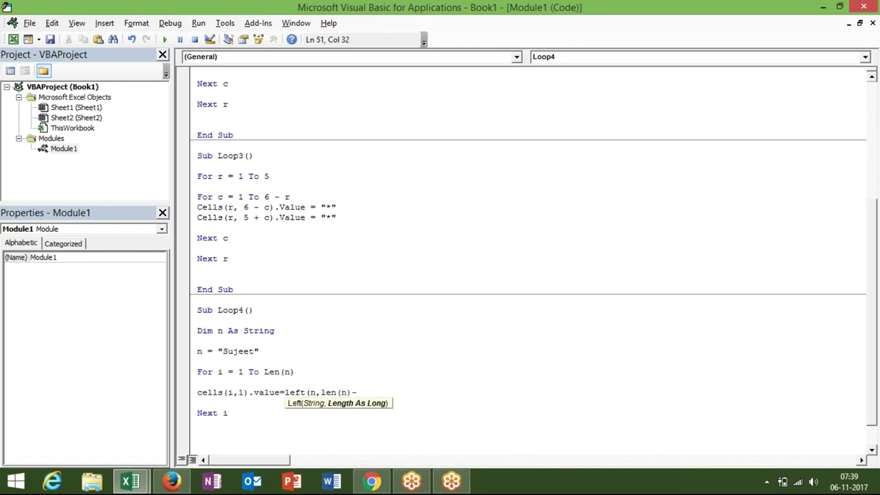
type("i)")
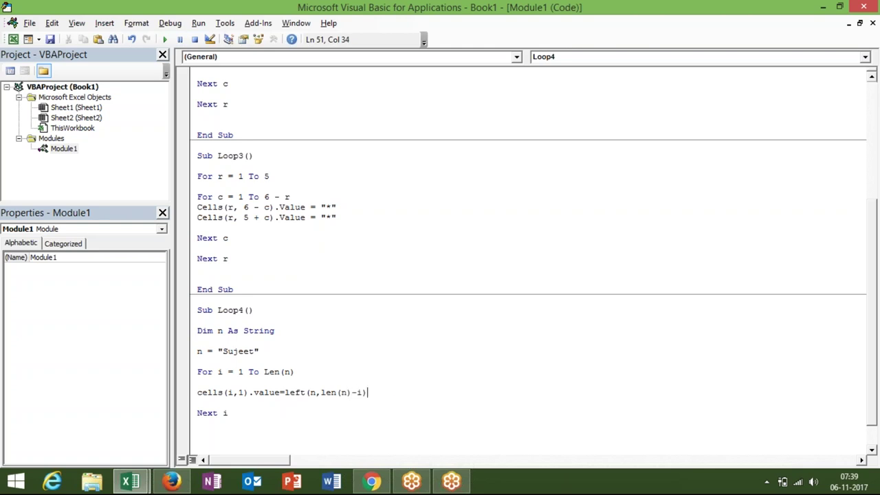
key("Return")
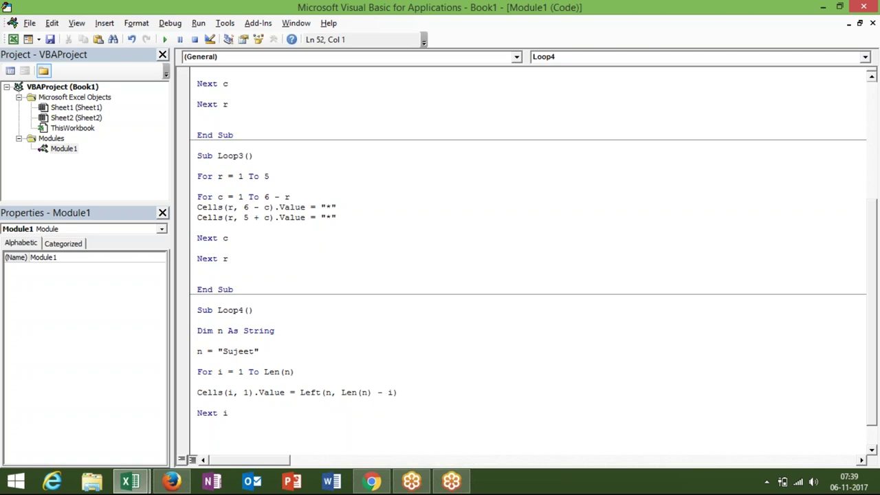
left_click(165, 40)
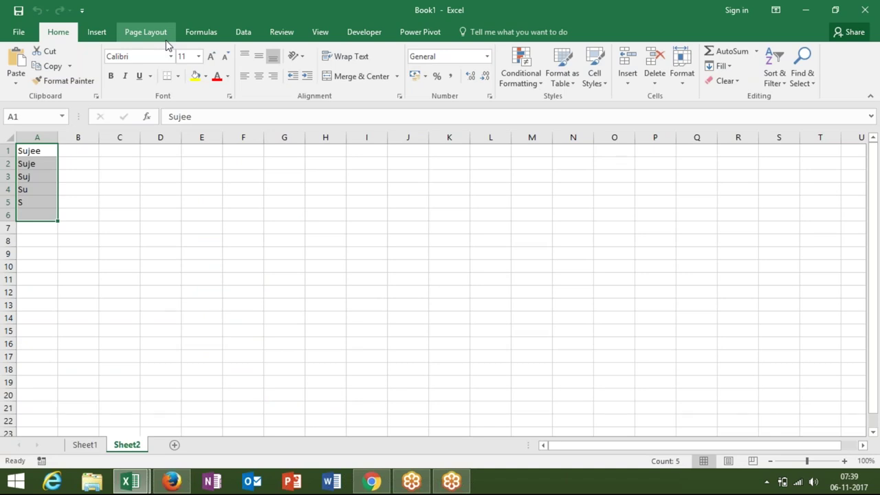
Change Loop4's loop start from 1 to 0 and run it again.
left_click(165, 33)
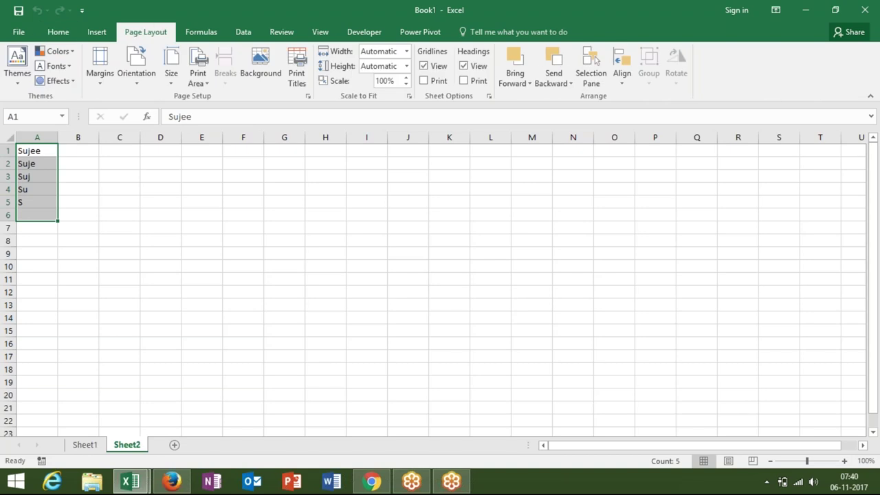
key("alt+F11")
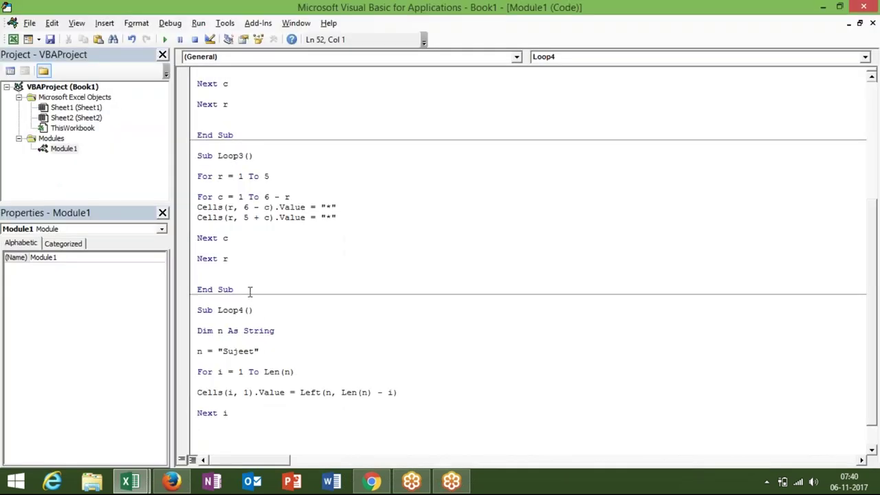
double_click(240, 372)
type("0")
left_click(282, 401)
left_click(246, 371)
left_click(164, 39)
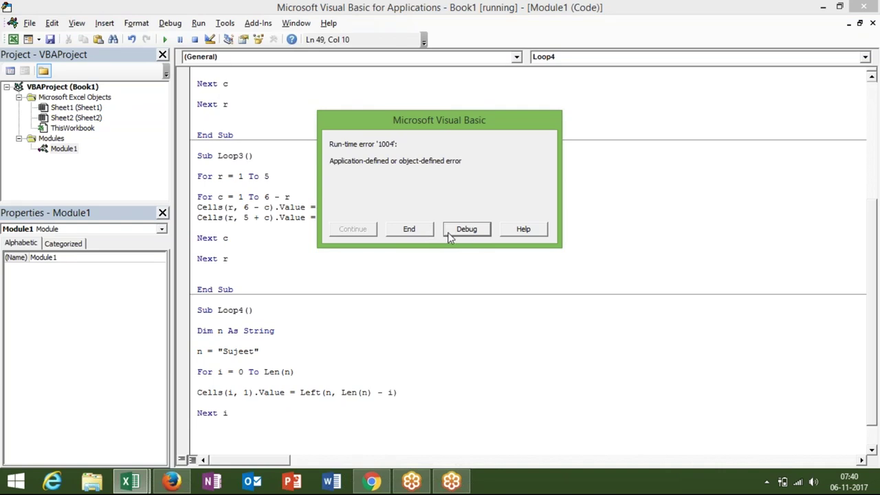
Debug the 1004 error by changing the row index to Cells(i + 1, 1), then continue and view the results.
left_click(453, 231)
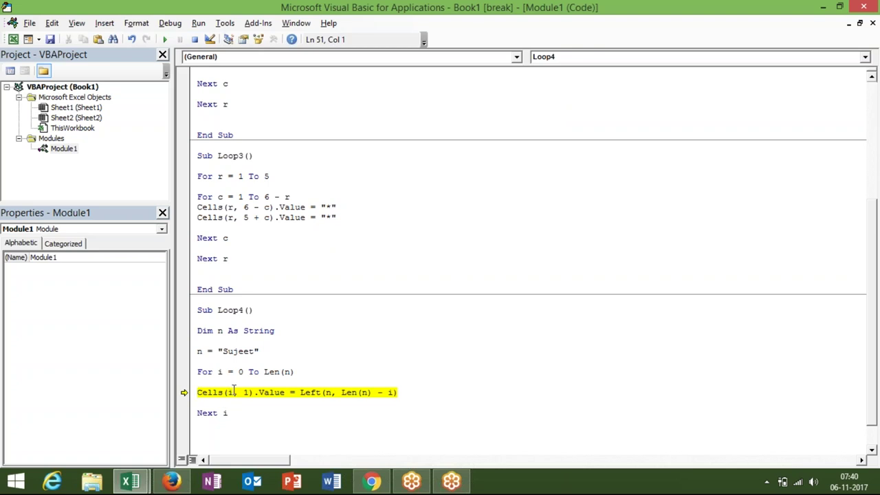
left_click(234, 391)
type("+2")
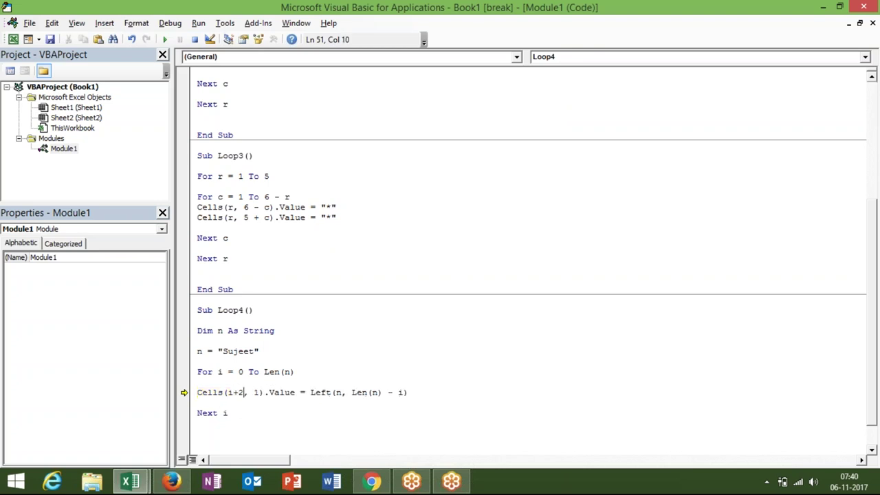
key("BackSpace")
type("1")
left_click(261, 402)
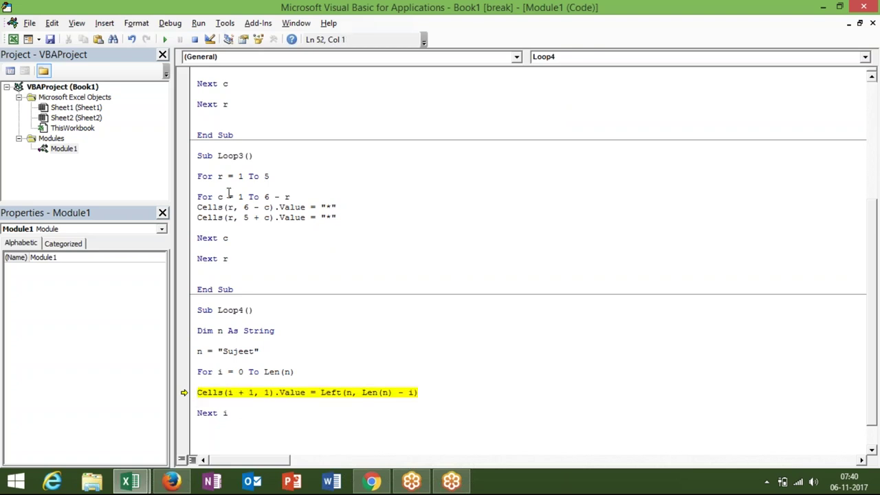
left_click(165, 39)
key("alt+F11")
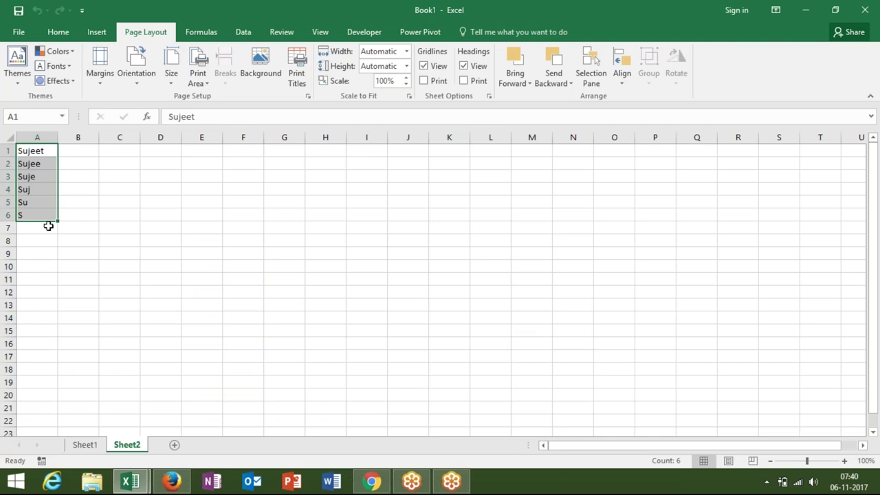
Review Sheet1's asterisk patterns, Sheet2's names and the Module1 code, then open Book1's File Info page.
left_click(86, 445)
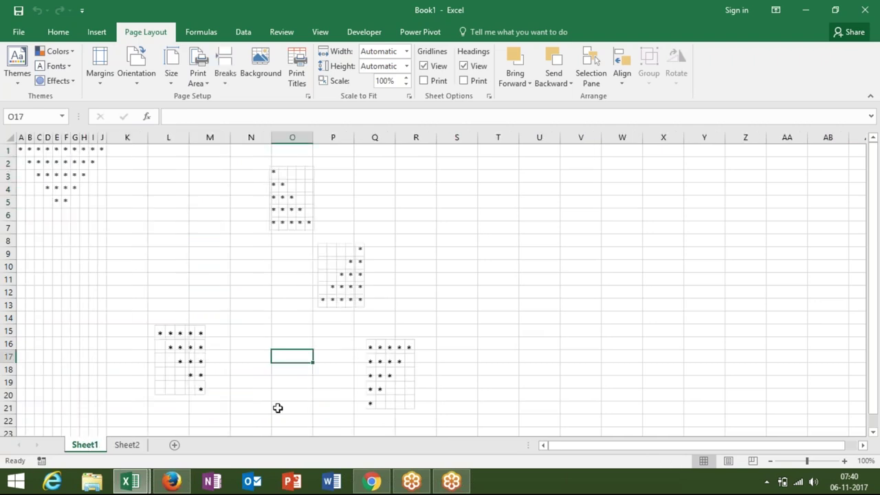
left_click(140, 455)
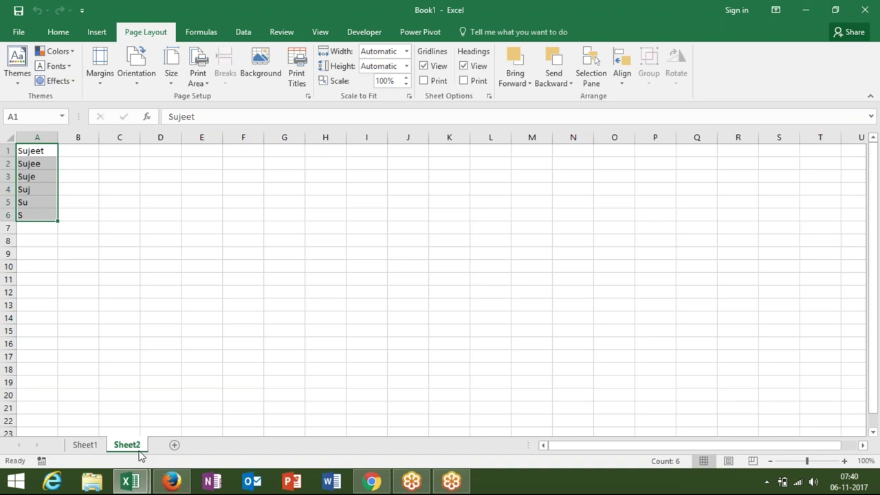
key("alt+F11")
key("ctrl+a")
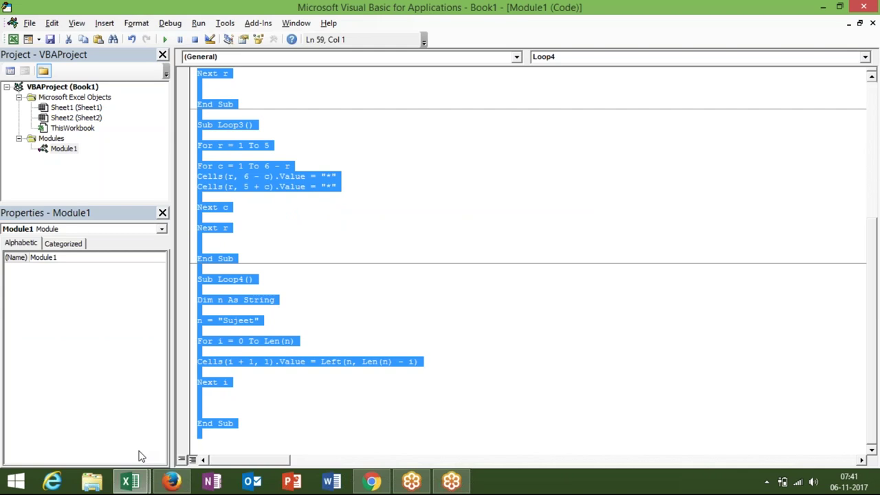
key("ctrl+Home")
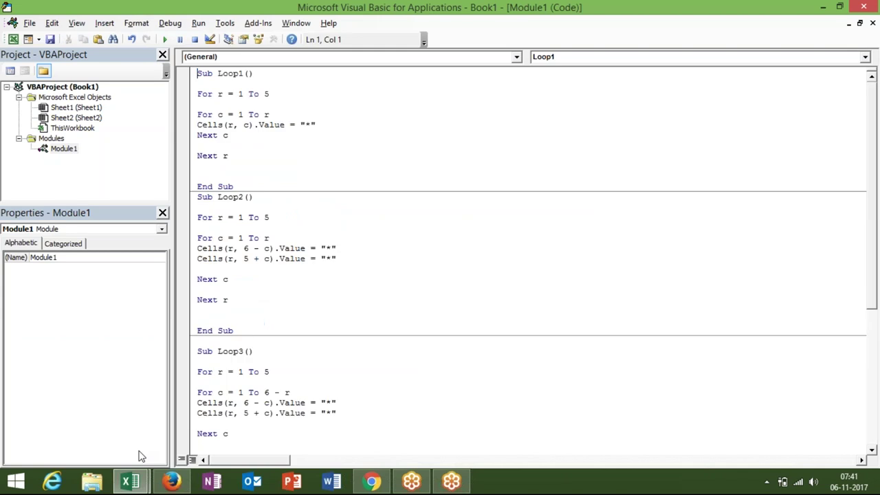
key("alt+F11")
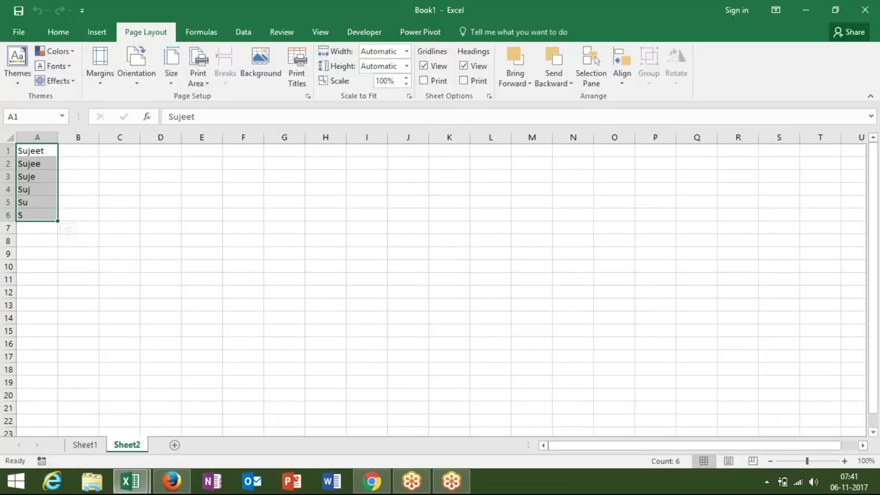
left_click(26, 34)
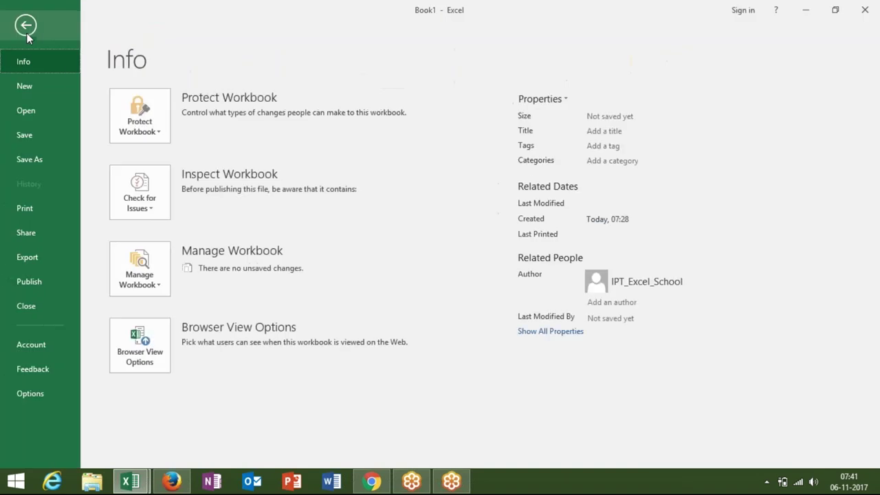
Open the recent IPT_Excel_School workbook on its Class_Link sheet.
left_click(36, 116)
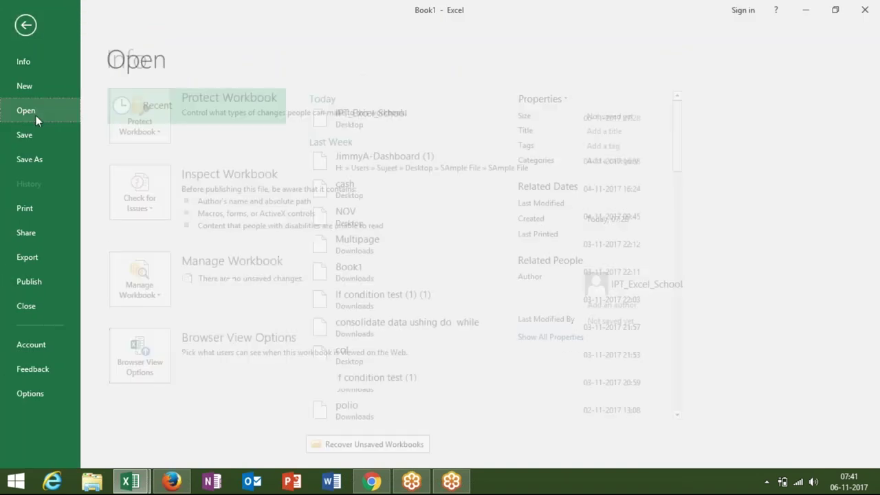
left_click(338, 124)
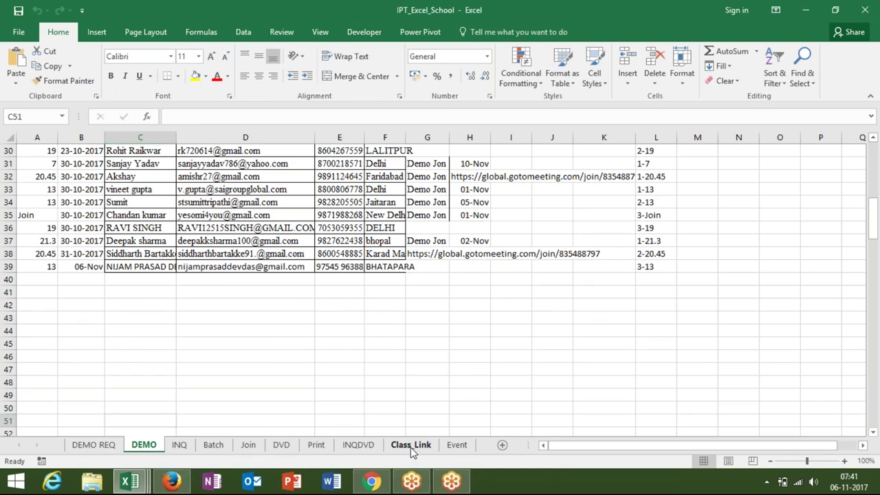
left_click(410, 447)
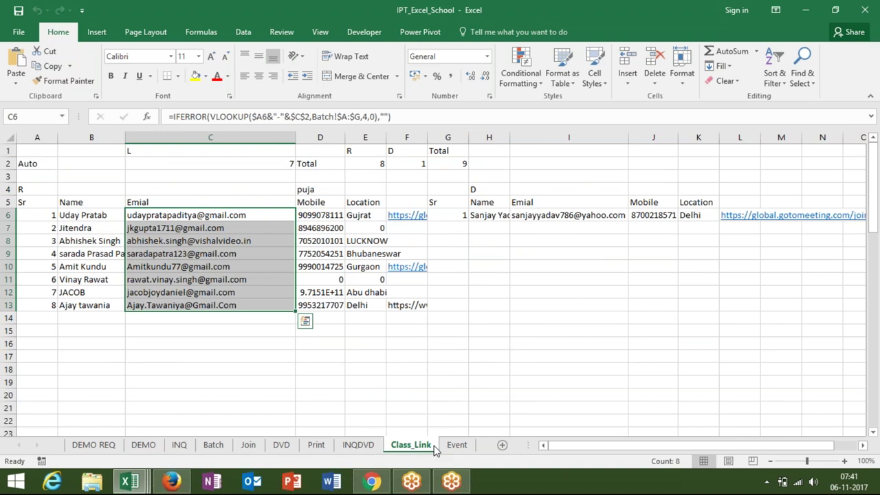
Replace F6's content with the pasted macro code and turn off Wrap Text.
left_click(407, 217)
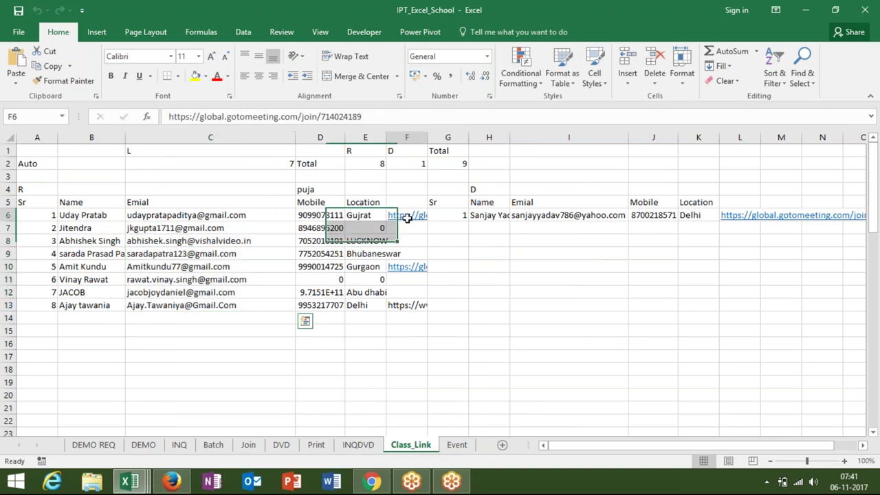
key("Delete")
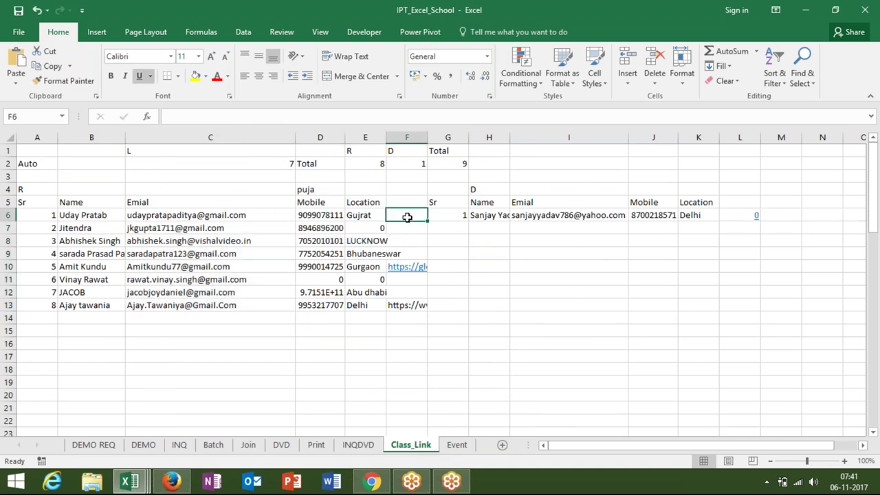
key("ctrl+v")
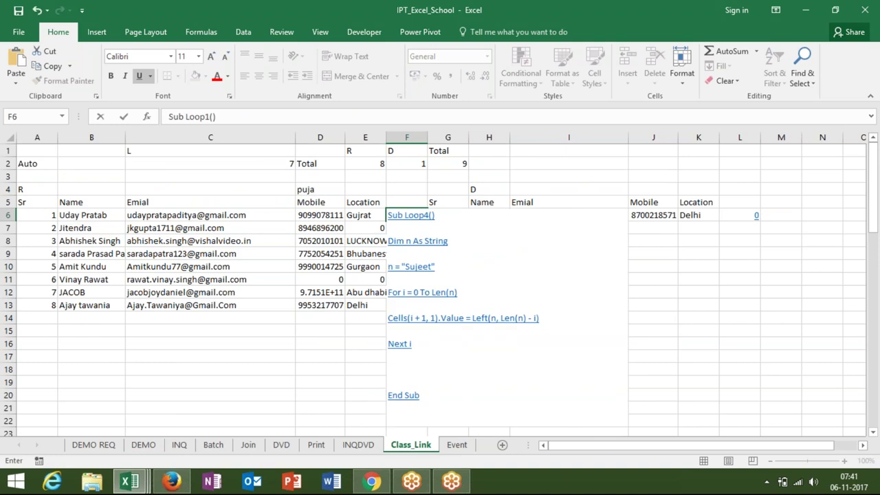
key("ctrl+Return")
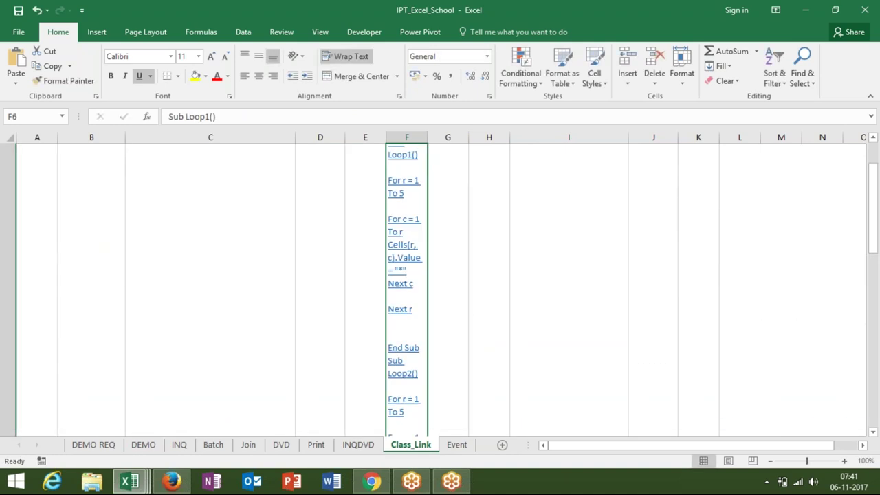
left_click(346, 56)
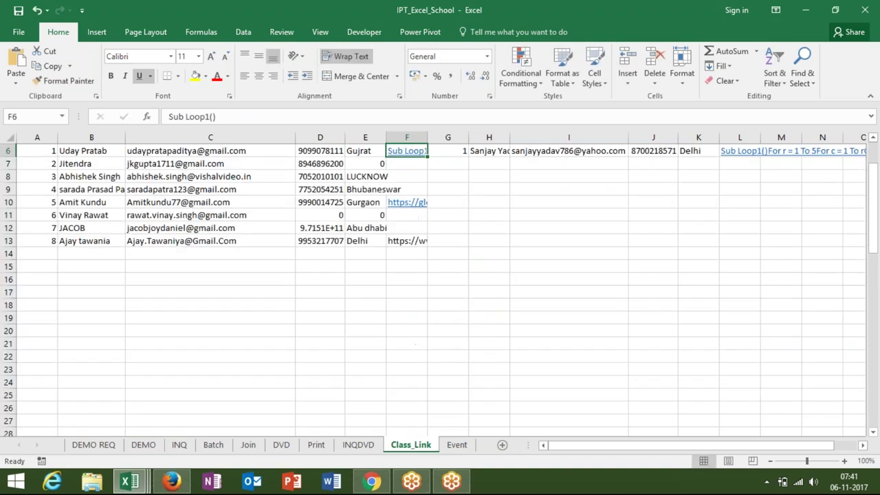
Select the email entries in C6:C13 and switch to Firefox.
scroll(440, 288, "up", 1)
scroll(440, 289, "up", 1)
left_click(319, 176)
left_click(90, 176)
left_click_drag(209, 176, 210, 266)
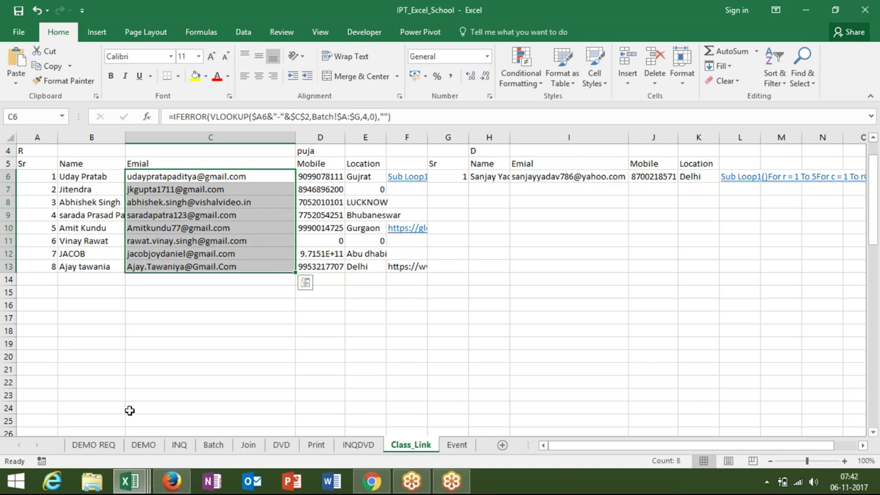
left_click(172, 482)
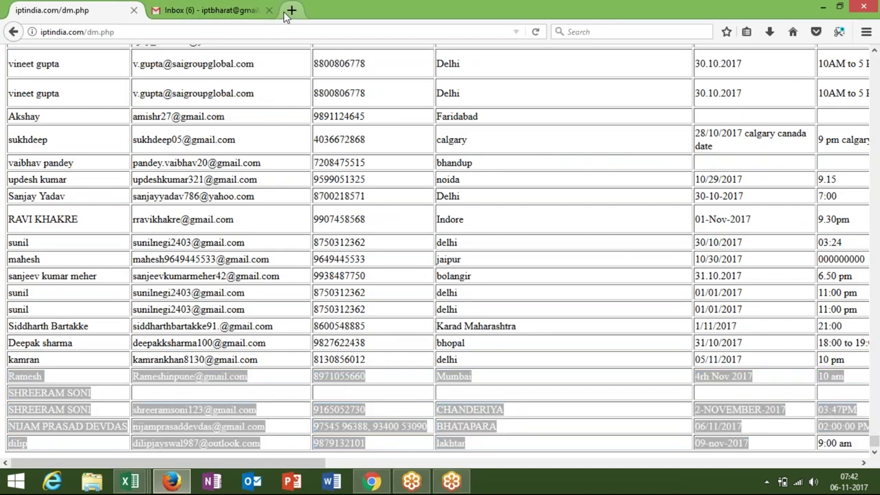
Load the YouTube dashboard in a new Chrome tab and copy the first video's link address.
left_click(291, 11)
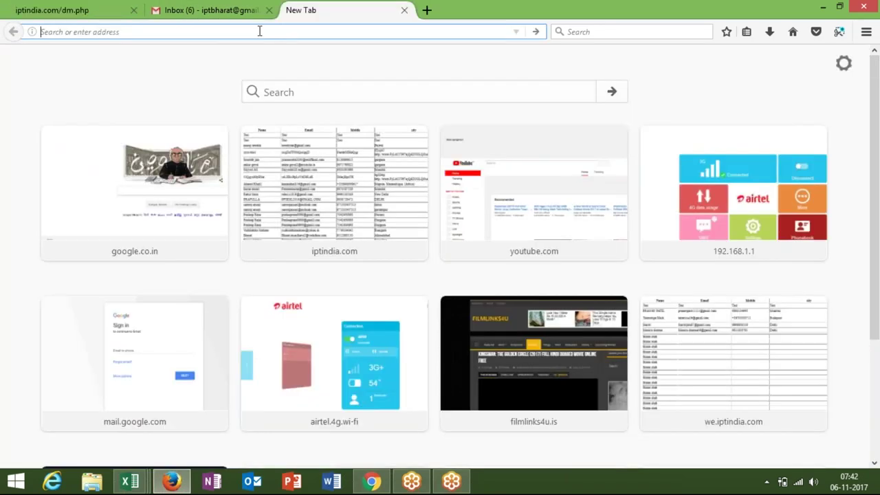
left_click(369, 482)
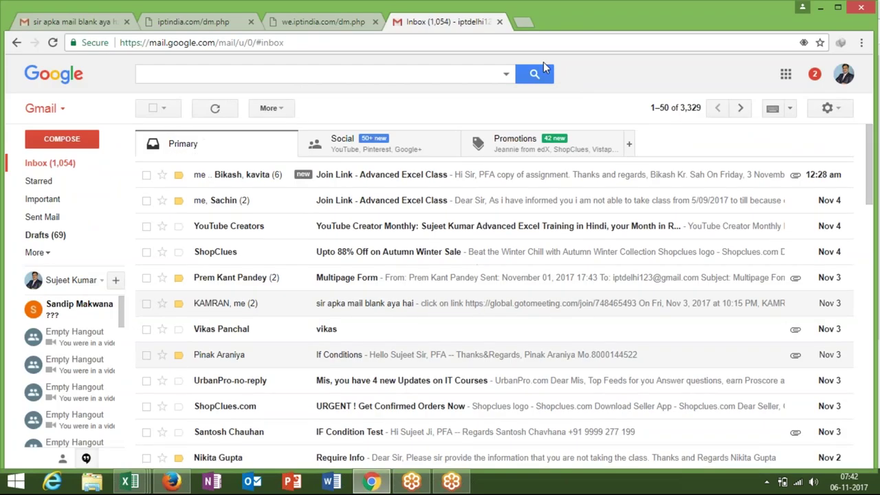
left_click(528, 24)
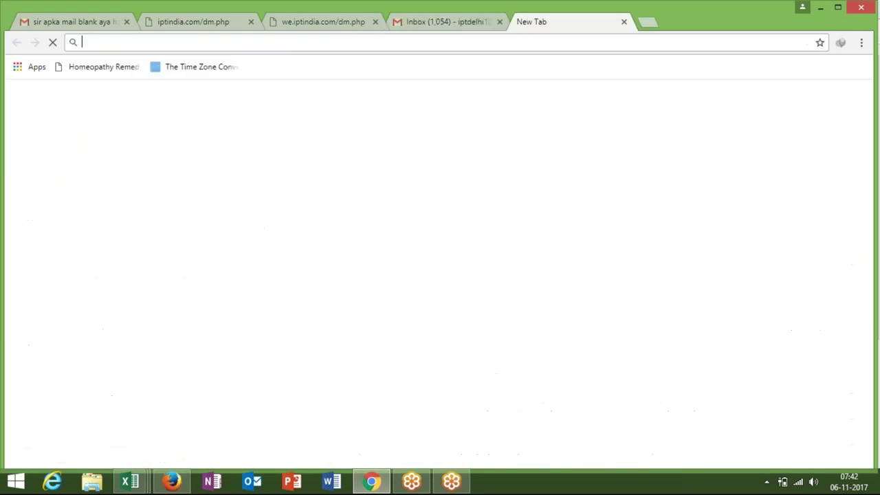
type("y")
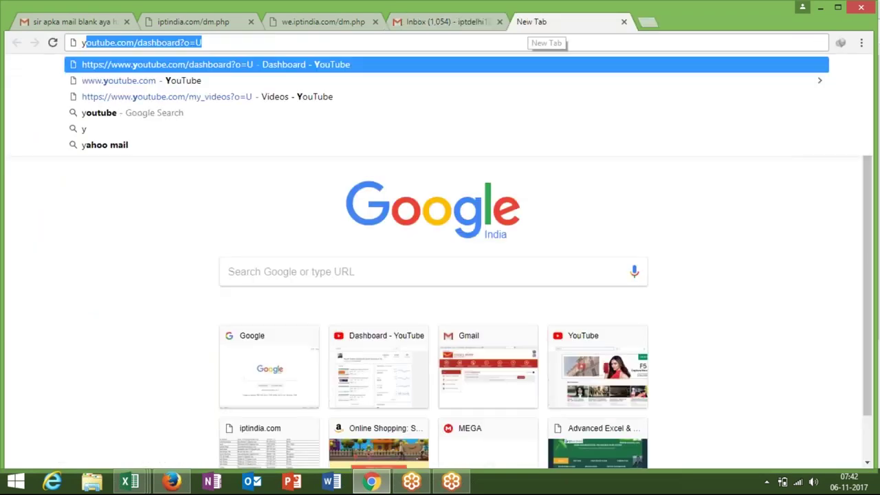
key("Right")
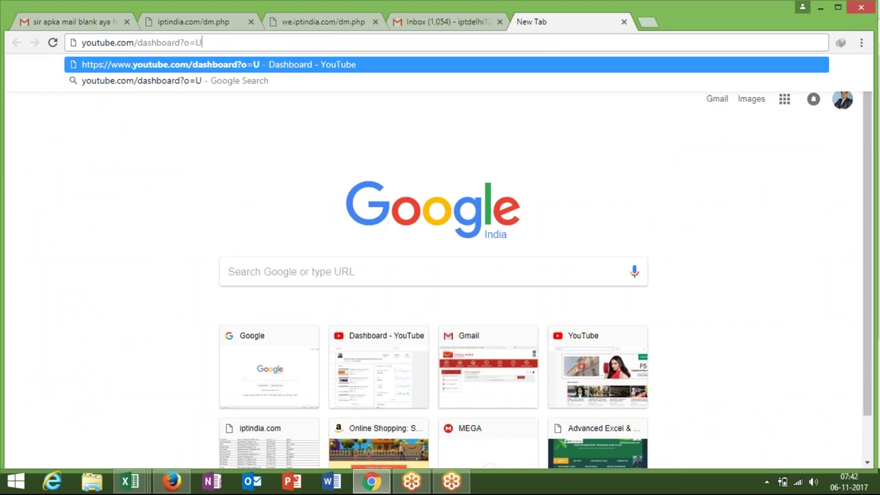
key("Return")
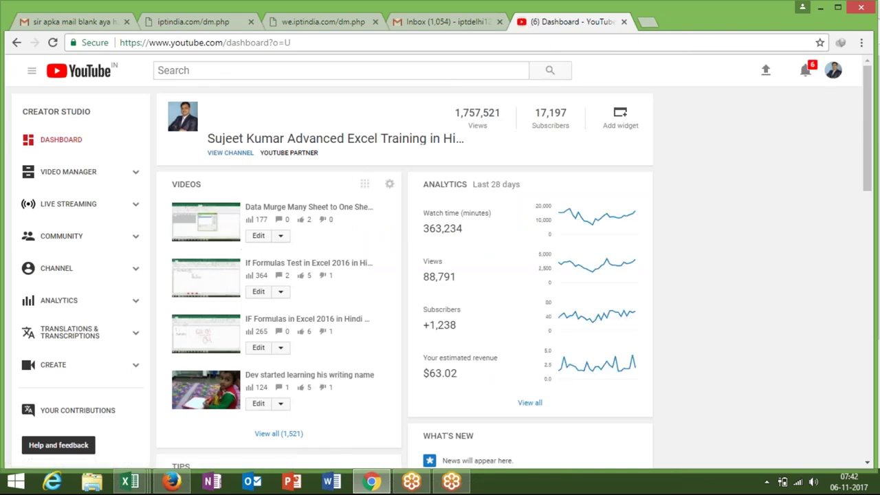
right_click(220, 235)
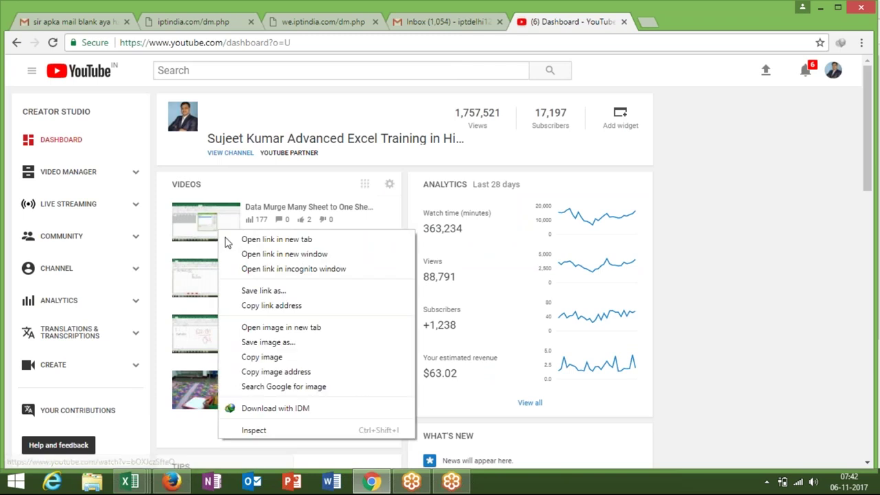
left_click(266, 307)
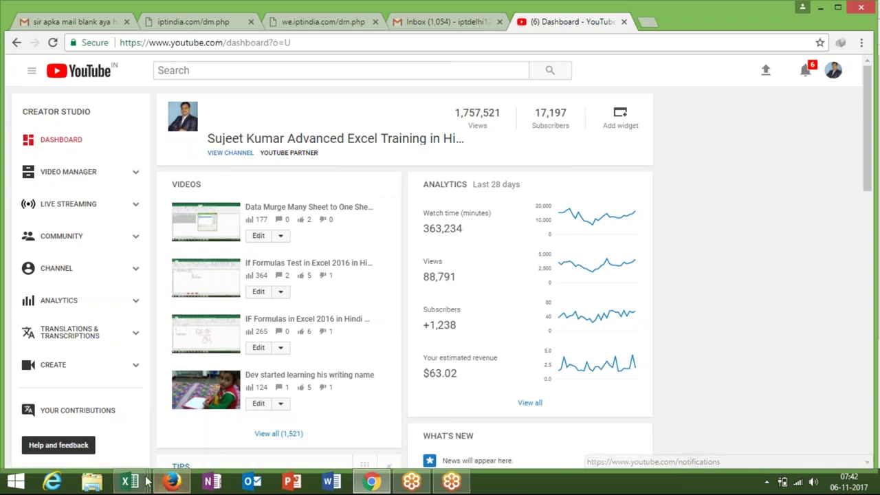
mouse_move(129, 481)
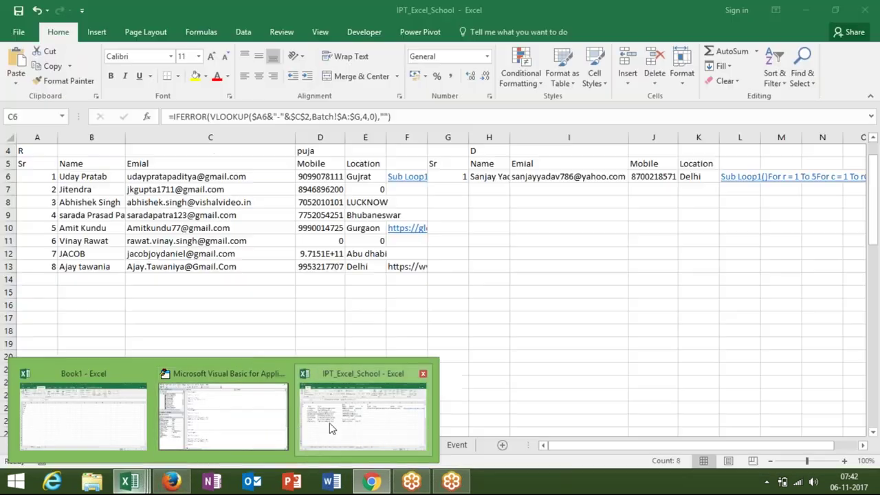
Paste the YouTube video link into F6 on Class_Link, select C6:C12, and show the desktop.
left_click(337, 419)
left_click(403, 178)
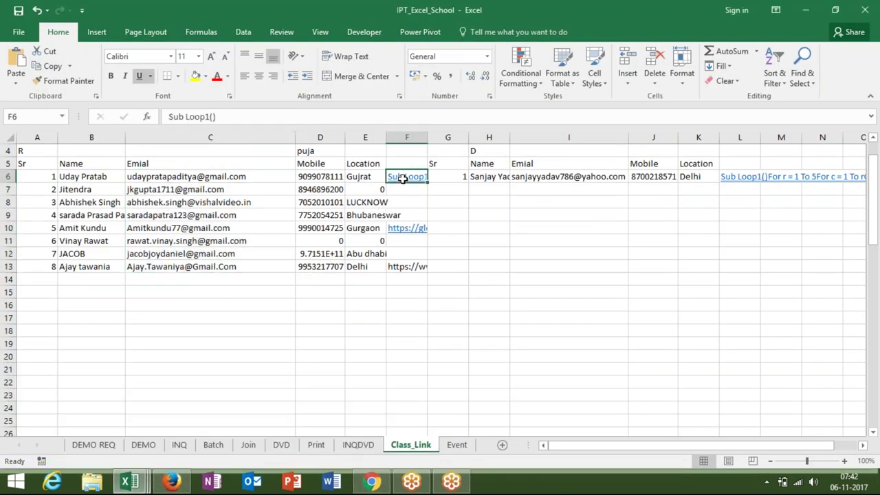
type("https://www.youtube.com/watch?v=bOXJczSfteQ")
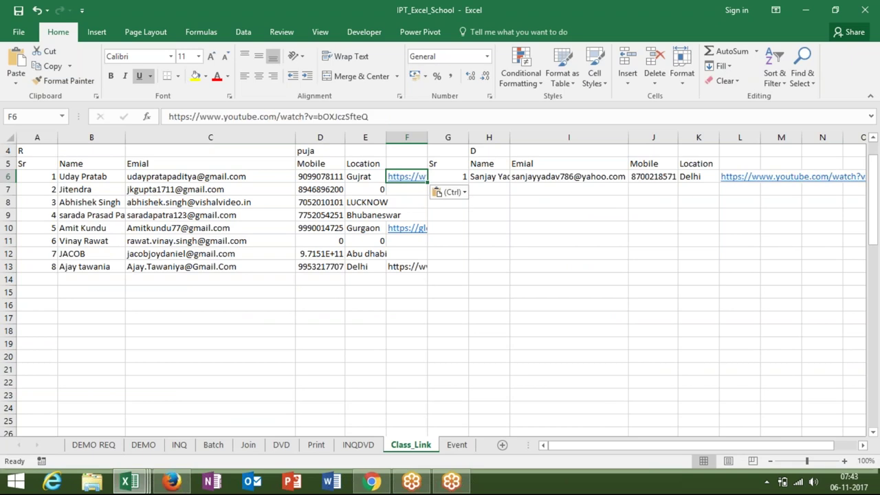
left_click_drag(211, 177, 210, 267)
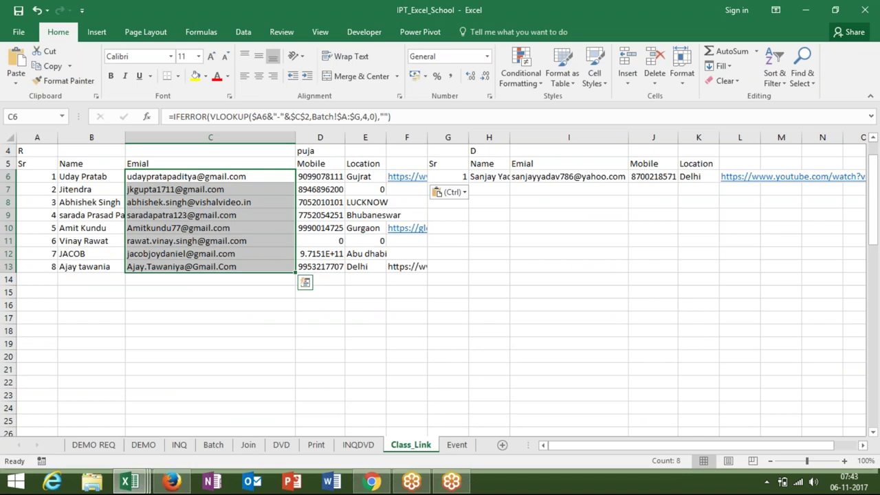
key("super+d")
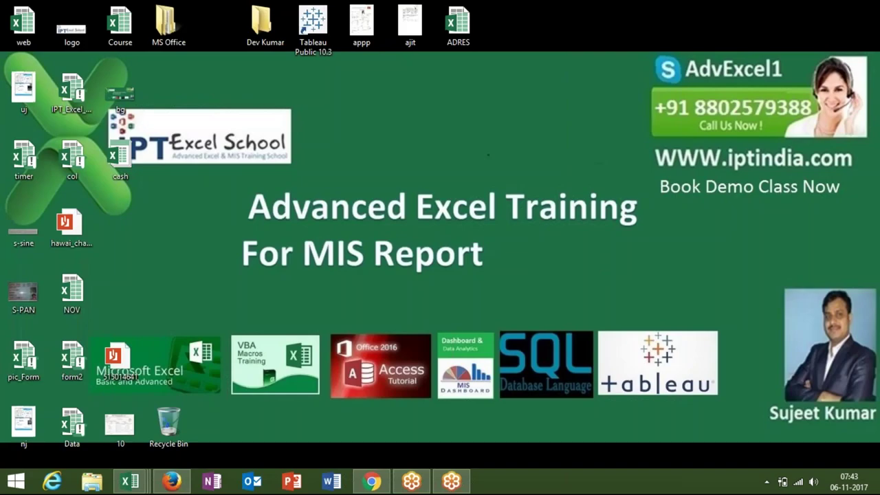